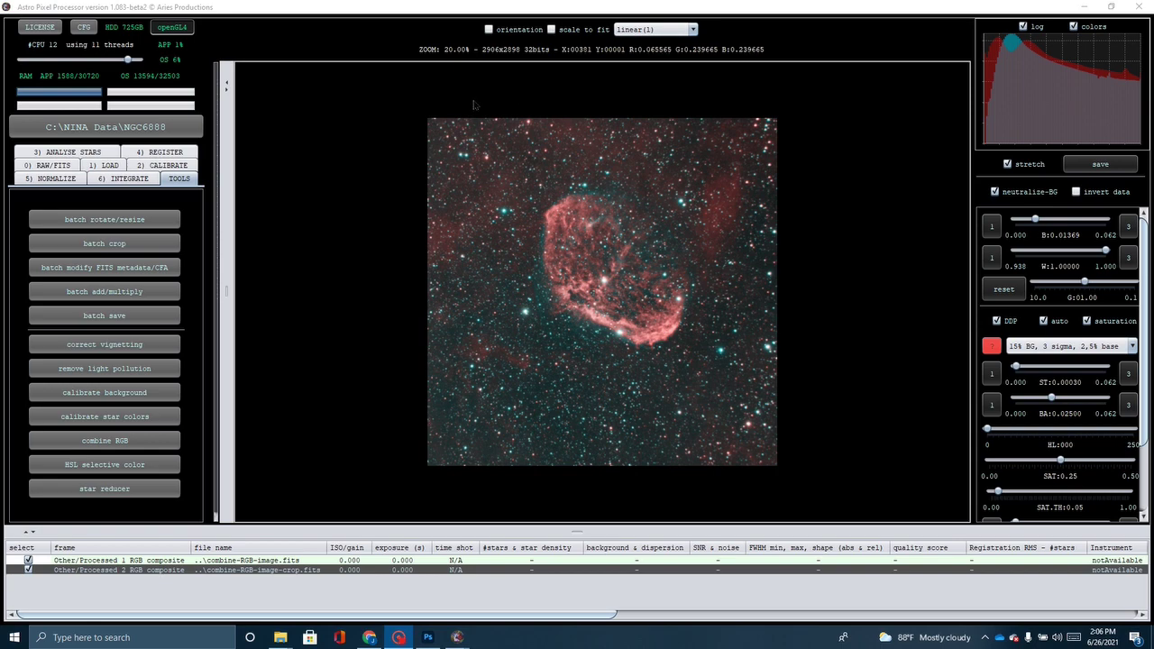
# Launch the star reducer tool on the cropped Crescent Nebula image.
pyautogui.scroll(1, 511, 207)
pyautogui.scroll(-1, 511, 207)
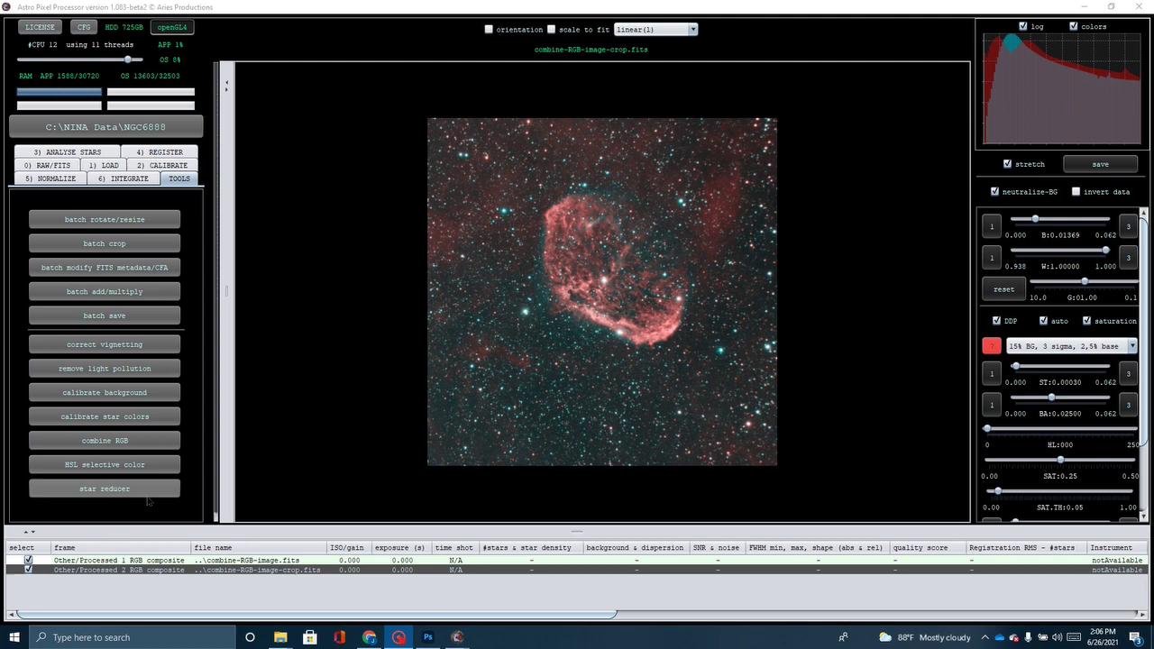
pyautogui.click(150, 496)
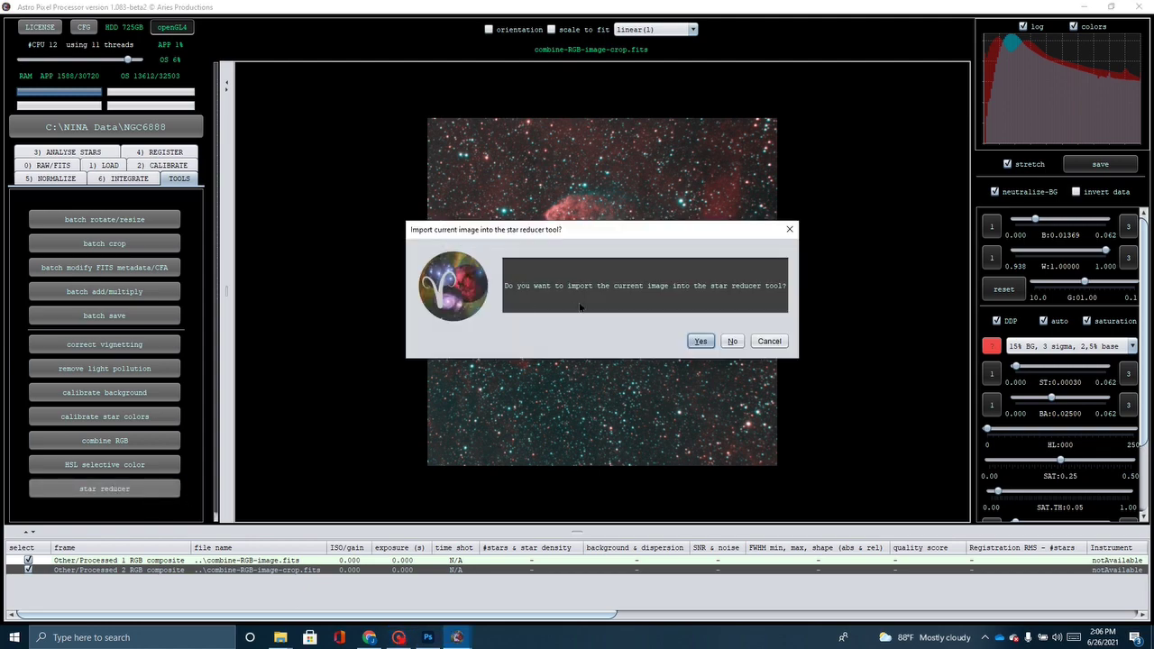
# Import the cropped image into the star reducer and leave 'remove stars' switched off.
pyautogui.click(700, 341)
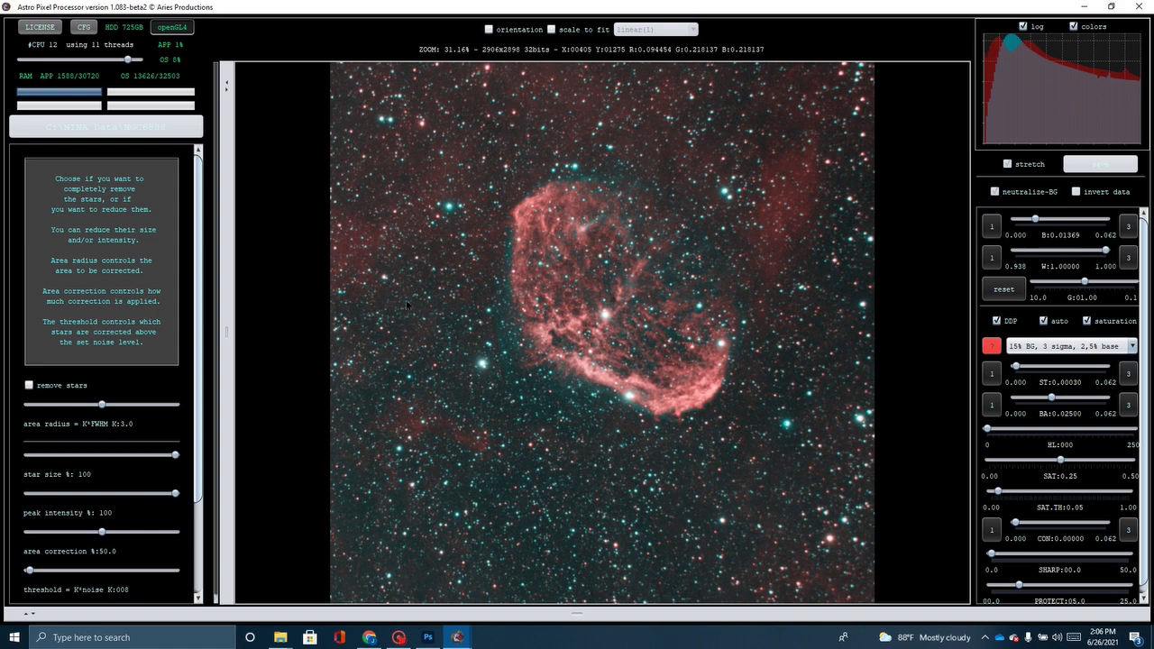
pyautogui.scroll(-1, 385, 285)
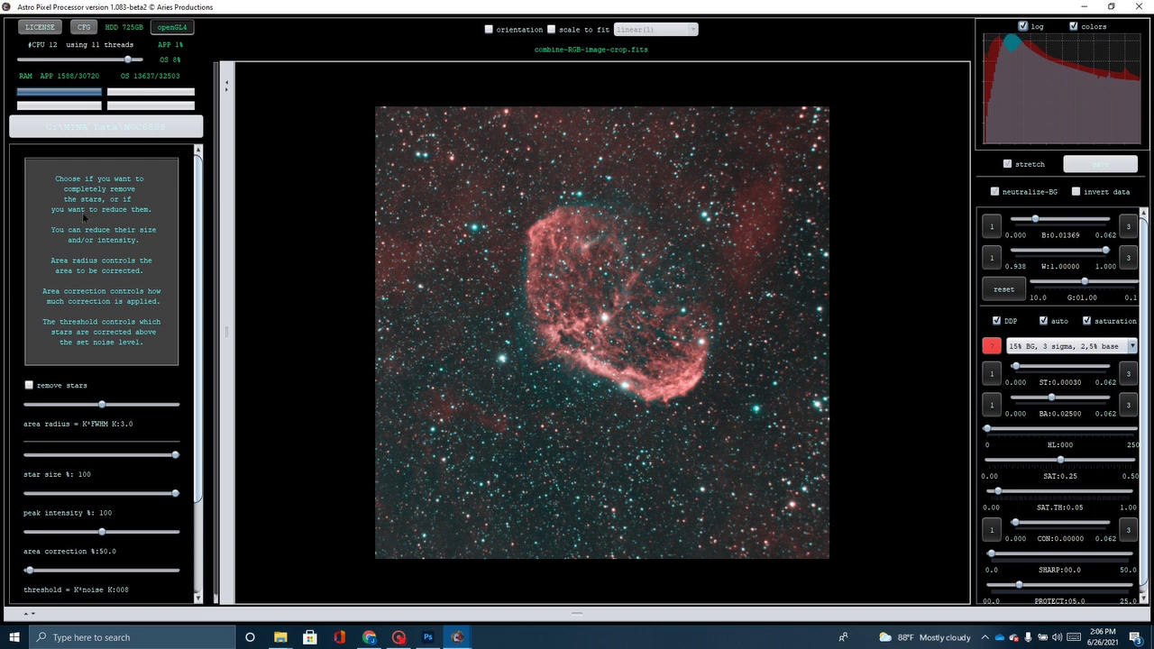
pyautogui.click(28, 386)
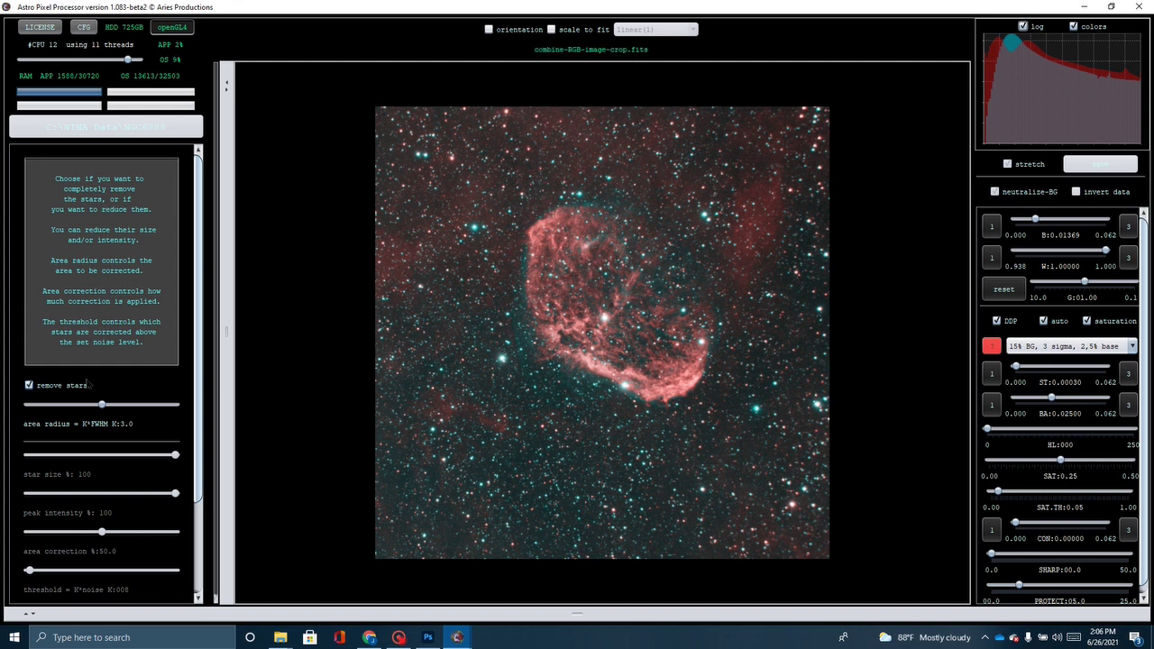
pyautogui.click(32, 387)
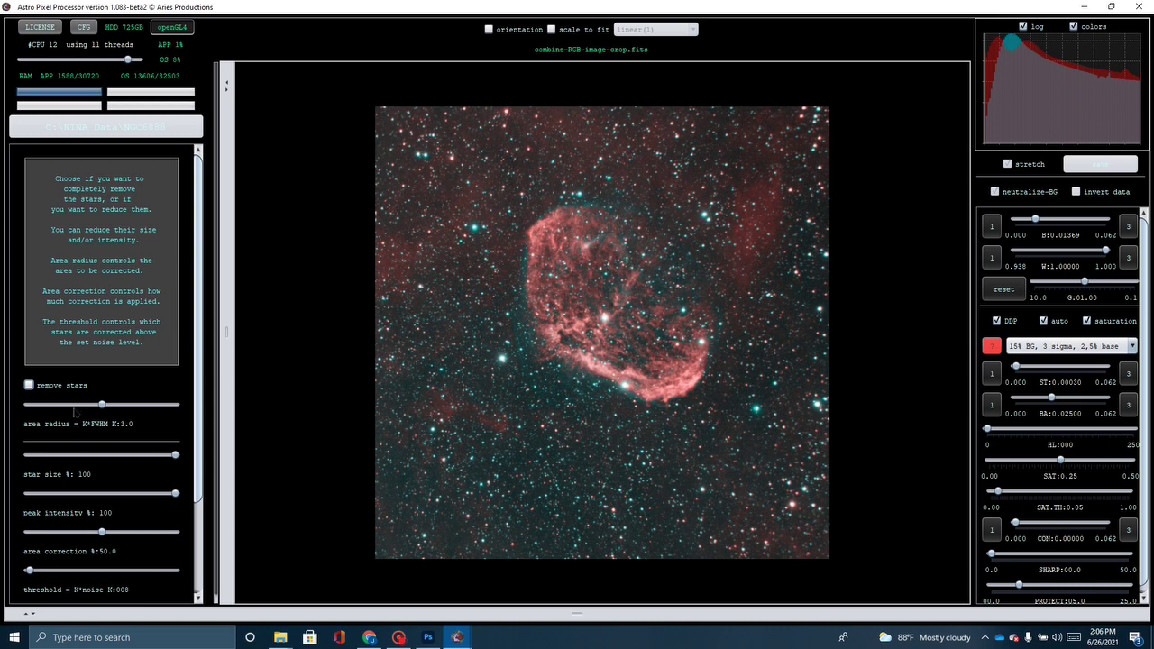
# Reduce the area radius to K:1.0 and fine-tune the star size to 75%.
pyautogui.moveTo(102, 407); pyautogui.dragTo(29, 405)
pyautogui.moveTo(176, 455); pyautogui.dragTo(136, 462)
pyautogui.moveTo(135, 461); pyautogui.dragTo(138, 460)
pyautogui.press('Left')
pyautogui.press('Left')
pyautogui.press('Right')
pyautogui.press('Right')
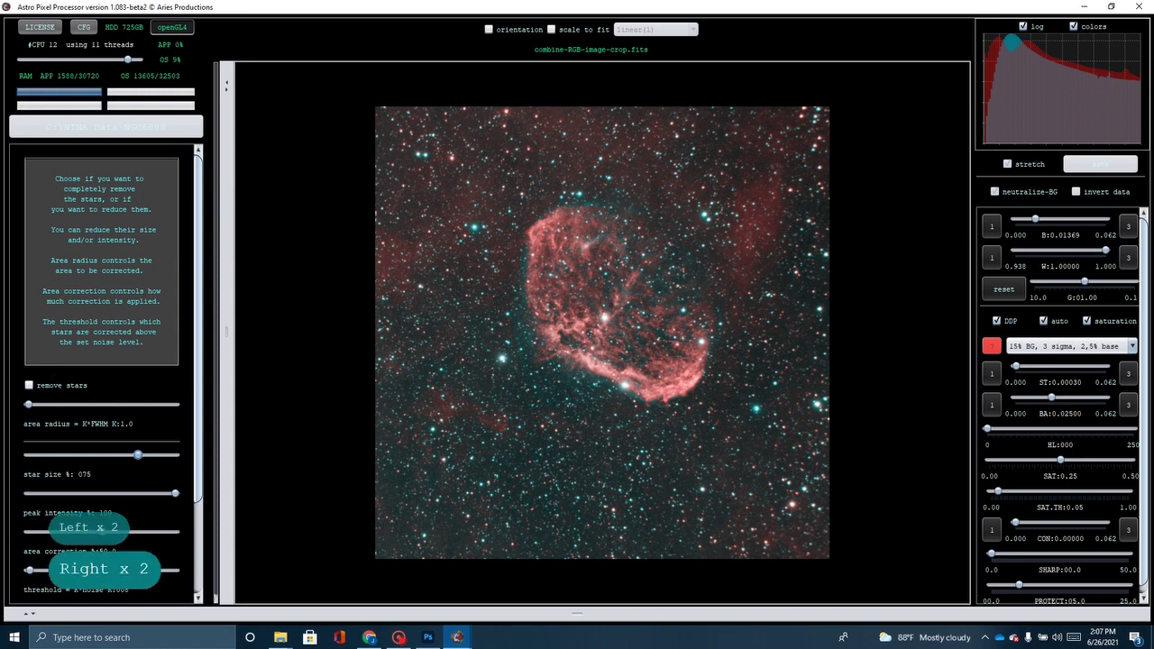
pyautogui.scroll(-3, 101, 288)
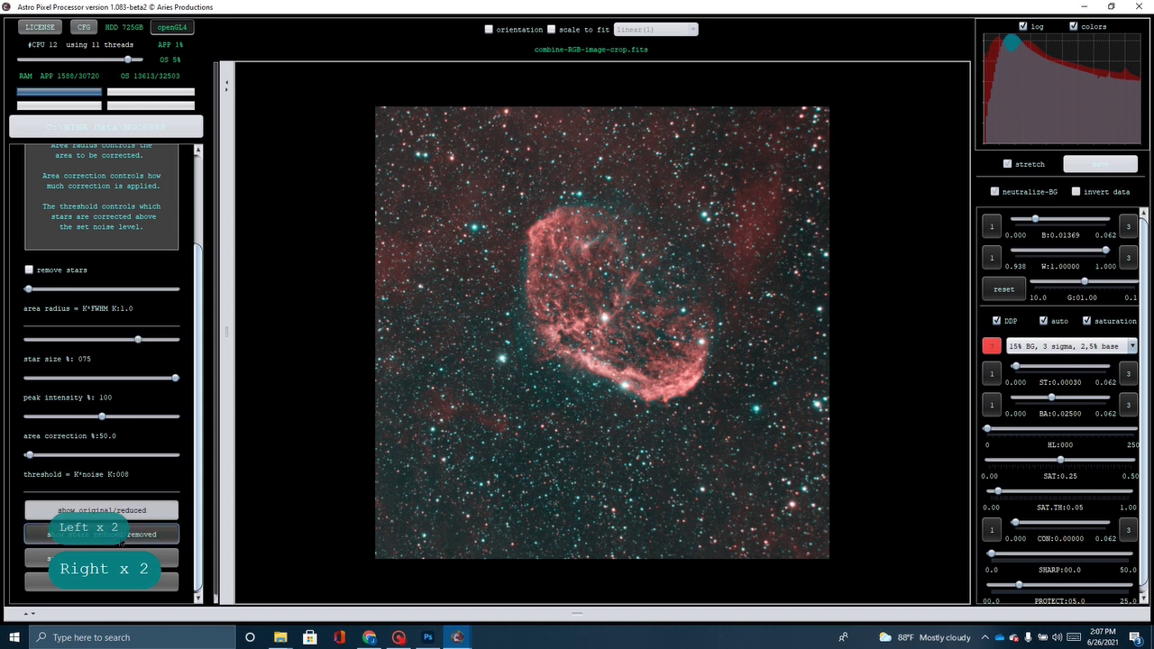
# Compute the 75% star-reduced result and zoom into the nebula to 80%.
pyautogui.click(121, 537)
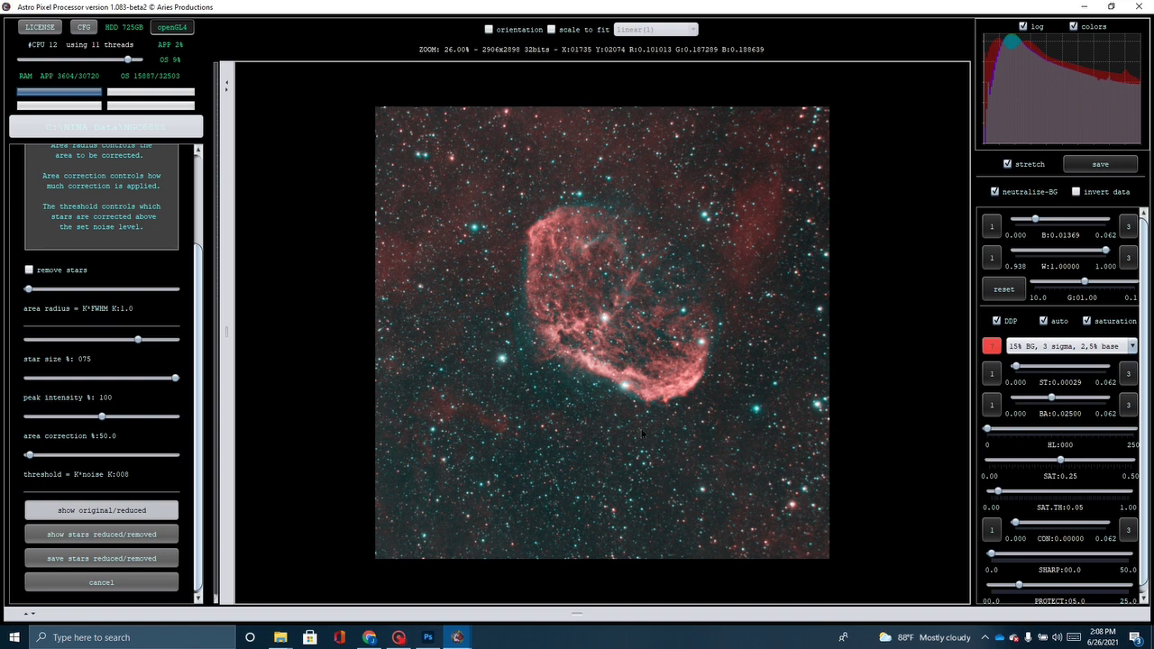
pyautogui.scroll(4, 616, 424)
pyautogui.scroll(1, 608, 422)
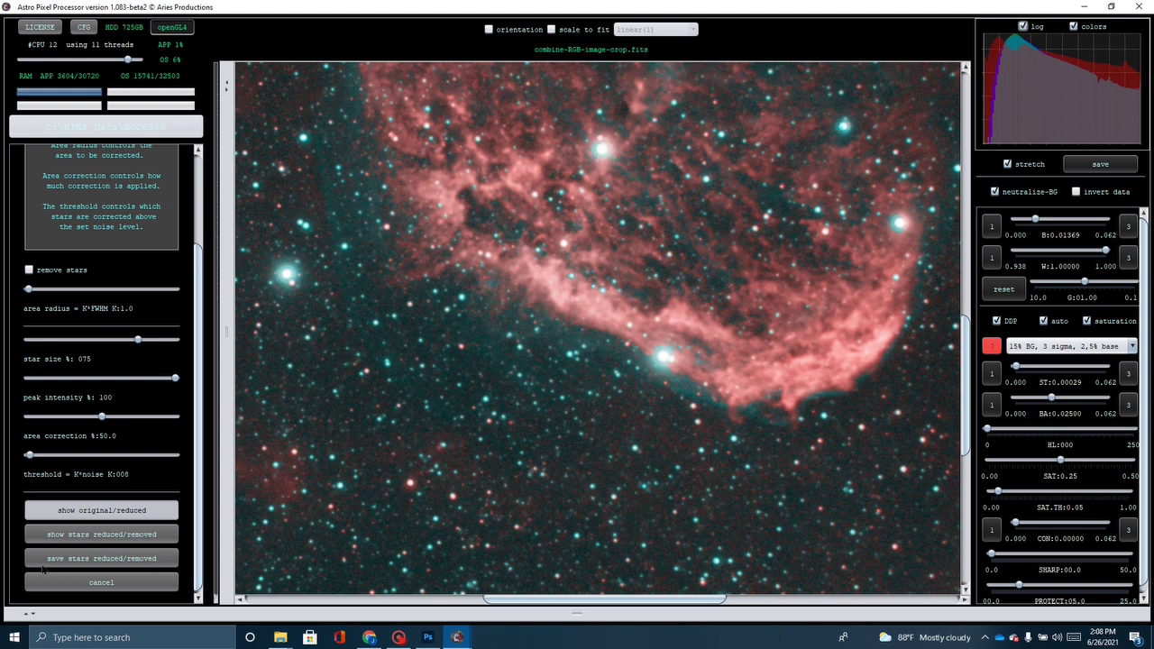
# Set star size to 50% and calculate the reduced-star preview.
pyautogui.click(77, 340)
pyautogui.click(62, 340)
pyautogui.moveTo(96, 344); pyautogui.dragTo(101, 344)
pyautogui.click(101, 537)
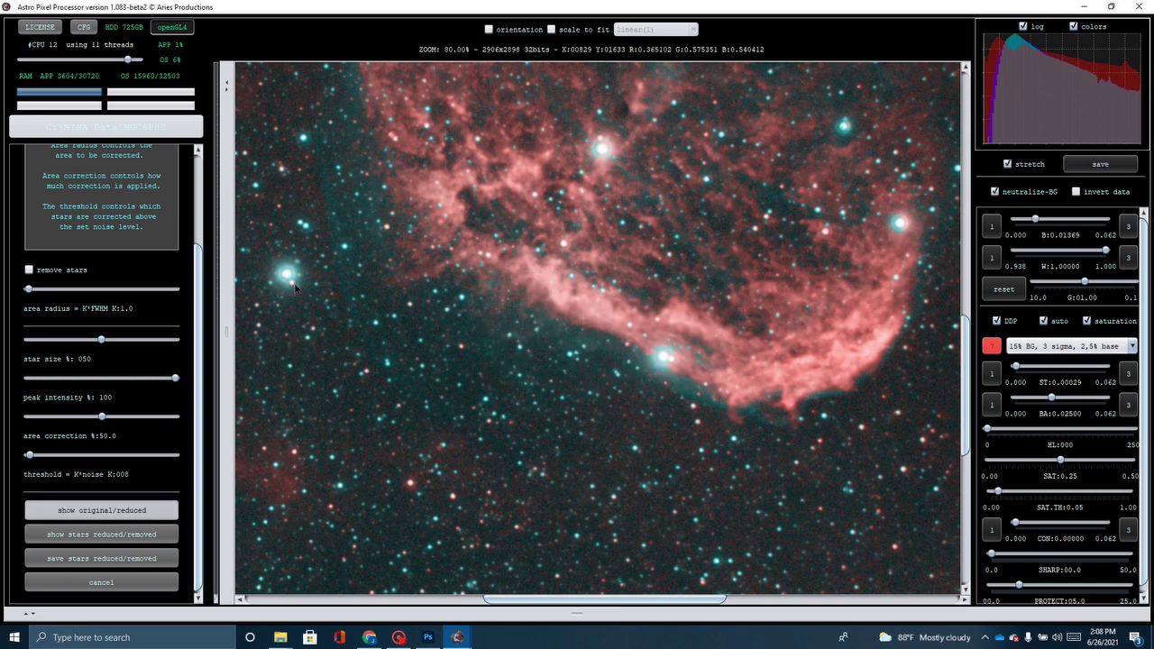
# Inspect the 50% result up close, then raise the star size to 80%.
pyautogui.scroll(-1, 527, 344)
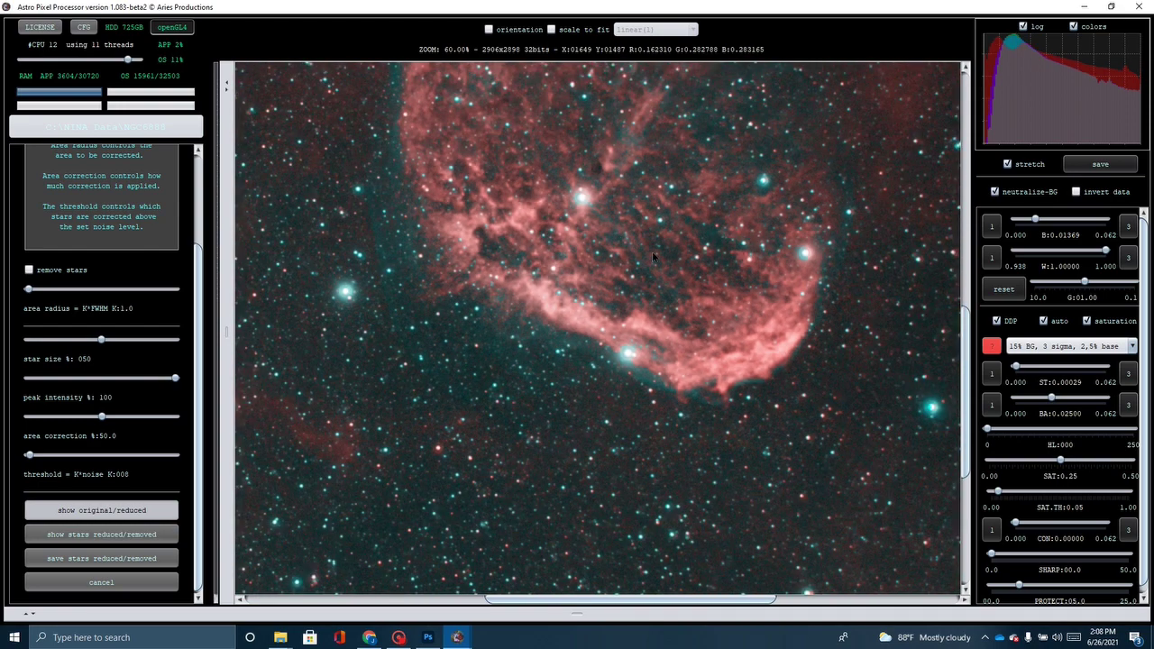
pyautogui.scroll(-3, 688, 274)
pyautogui.scroll(1, 688, 274)
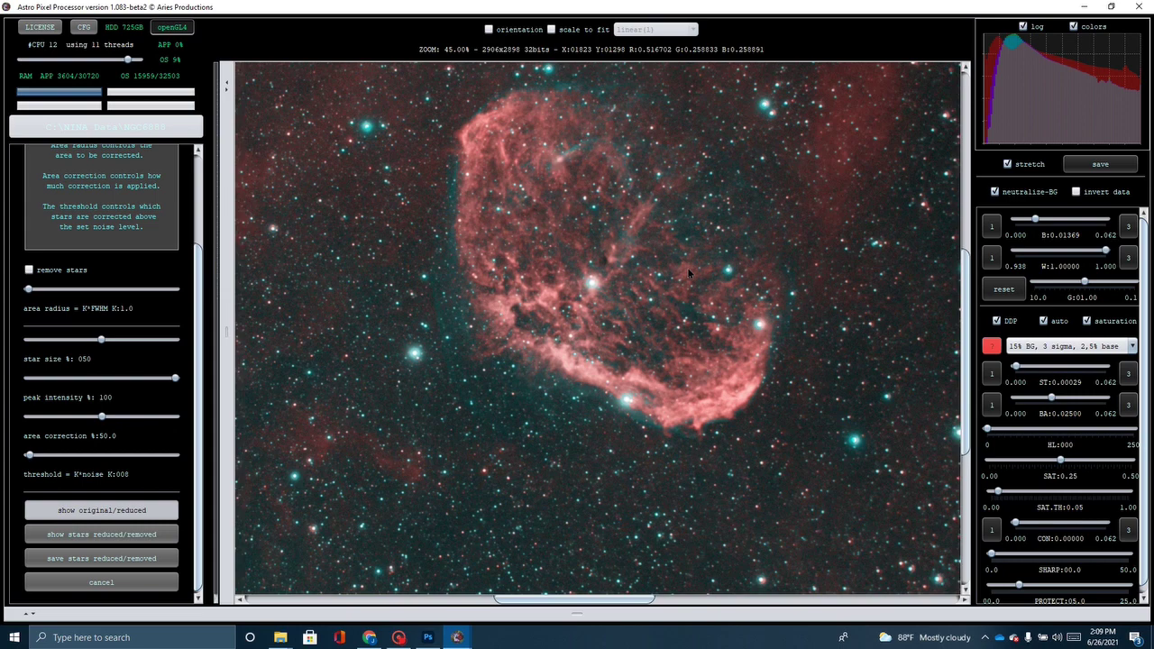
pyautogui.scroll(-1, 689, 274)
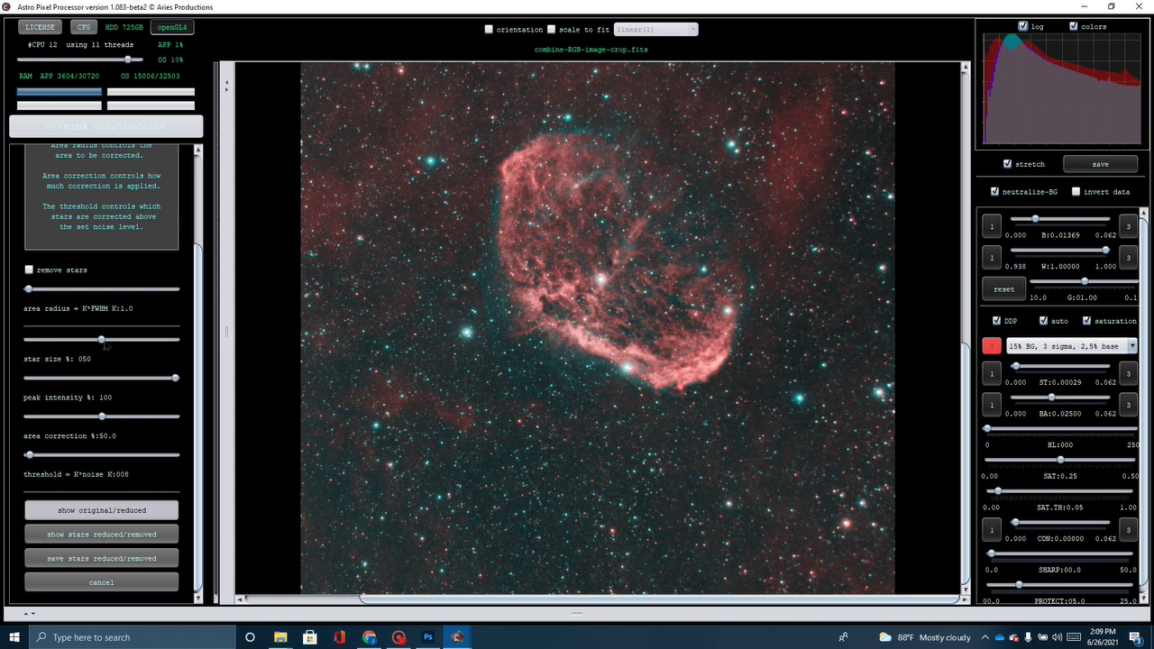
pyautogui.moveTo(101, 341); pyautogui.dragTo(145, 340)
# Recalculate at 80% star size, zoom out to fit, and flip between the original and reduced views.
pyautogui.click(114, 535)
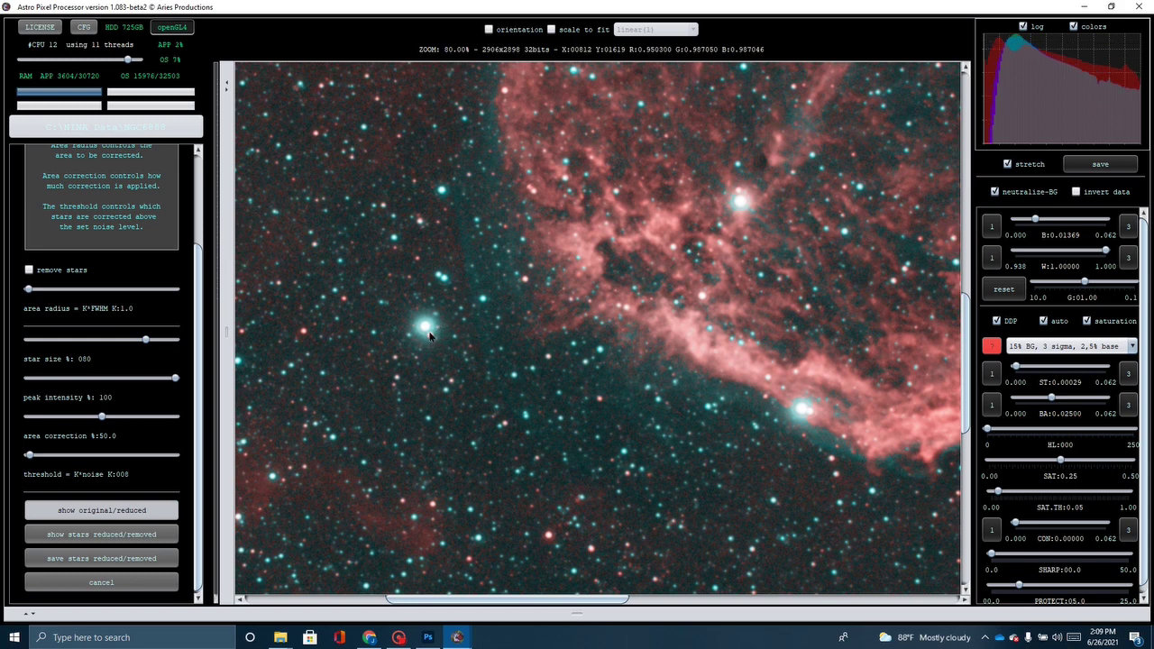
pyautogui.scroll(-4, 429, 335)
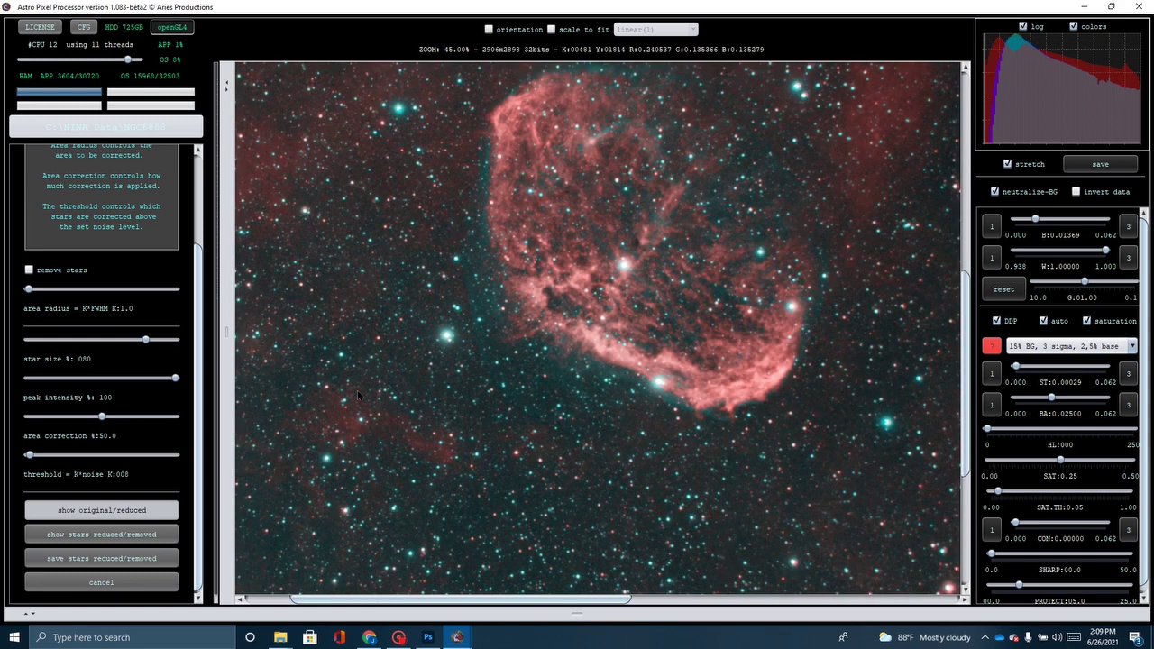
pyautogui.scroll(-3, 369, 486)
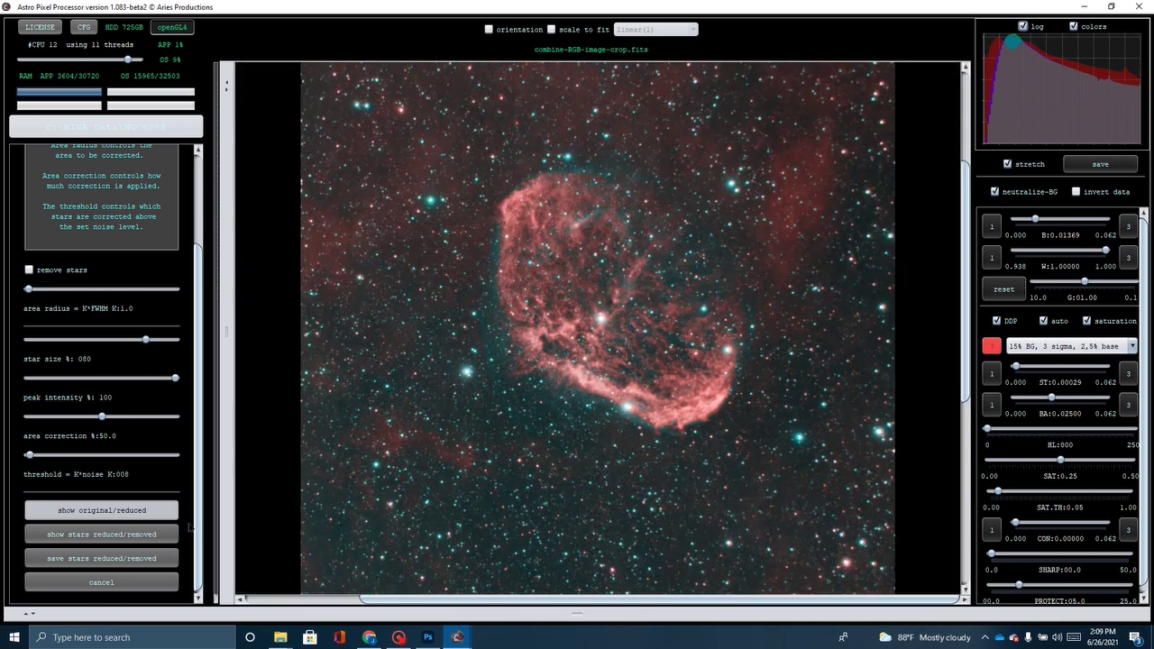
pyautogui.click(117, 512)
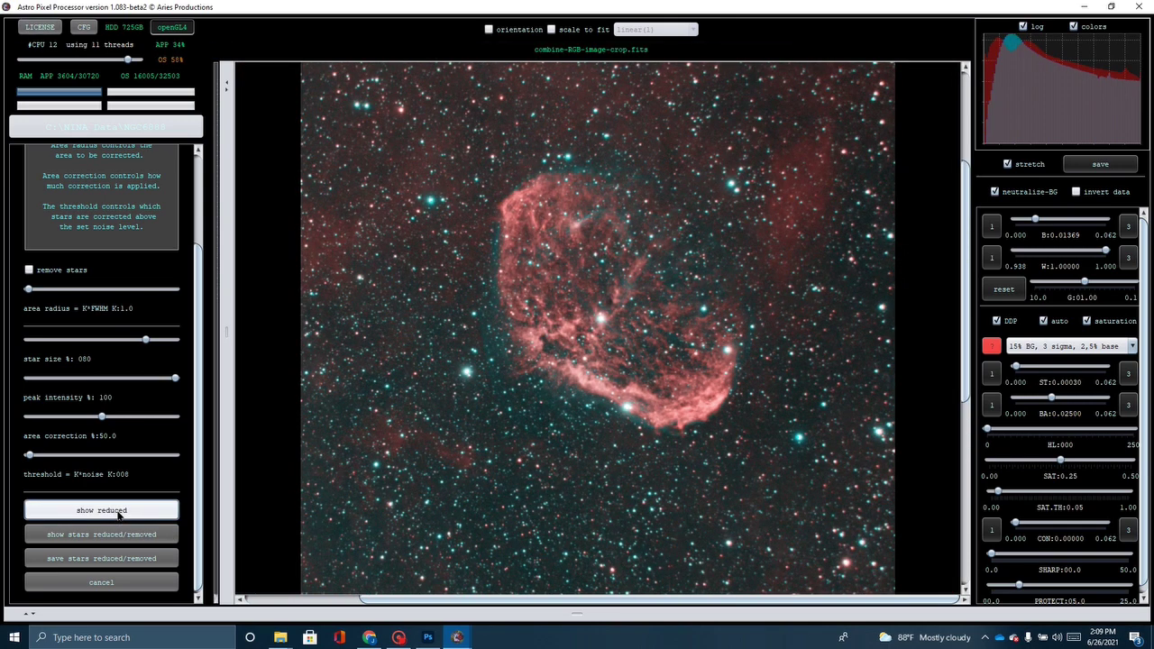
pyautogui.click(118, 512)
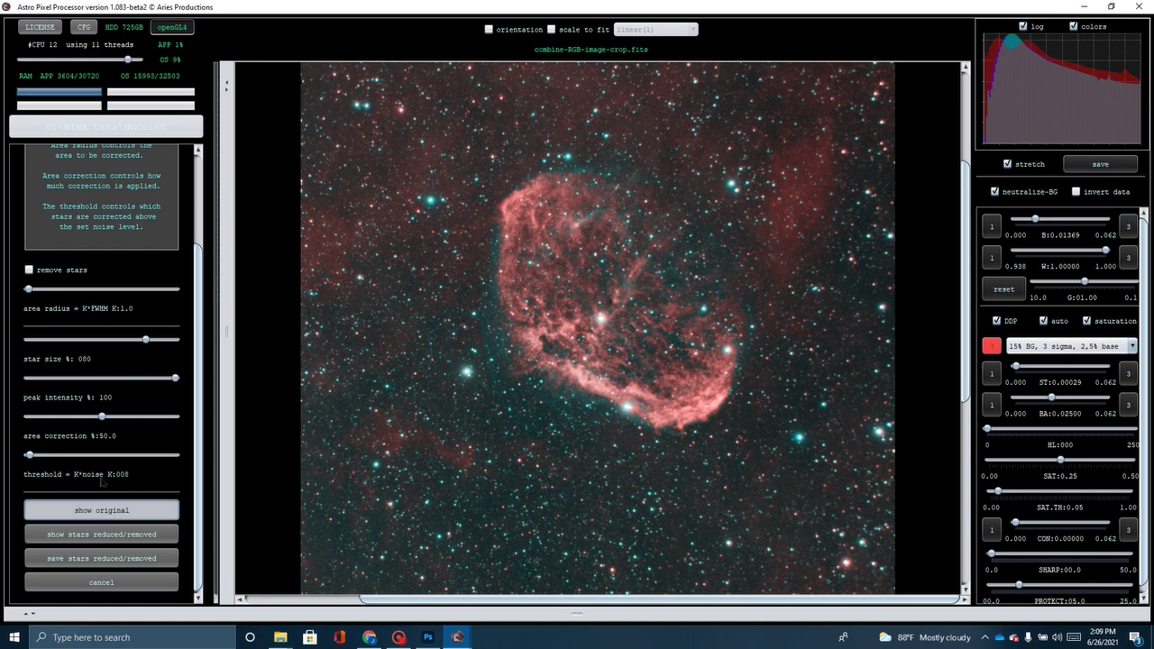
pyautogui.click(144, 378)
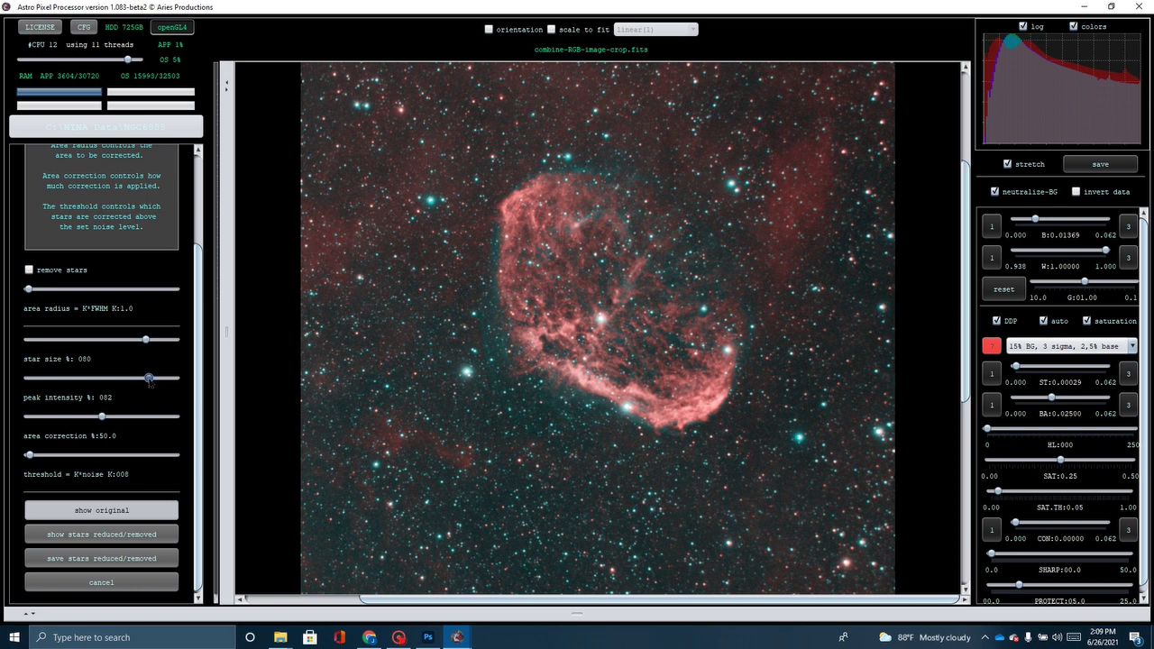
pyautogui.moveTo(149, 380); pyautogui.dragTo(136, 387)
pyautogui.scroll(2, 121, 365)
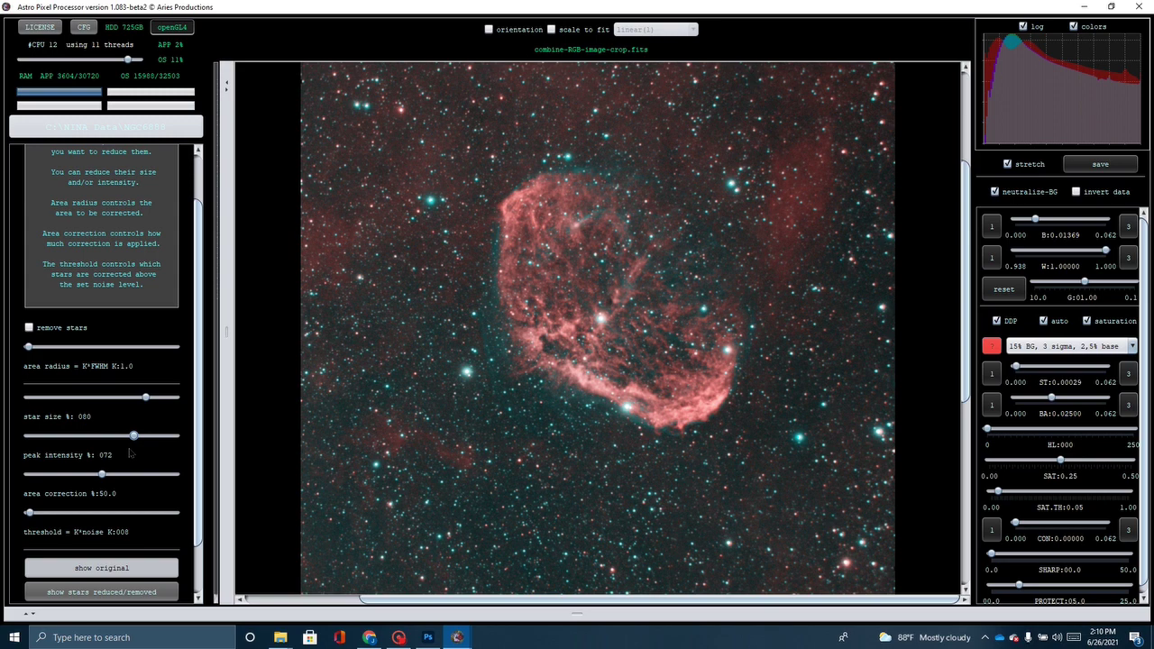
pyautogui.moveTo(133, 436); pyautogui.dragTo(132, 438)
pyautogui.scroll(-1, 105, 585)
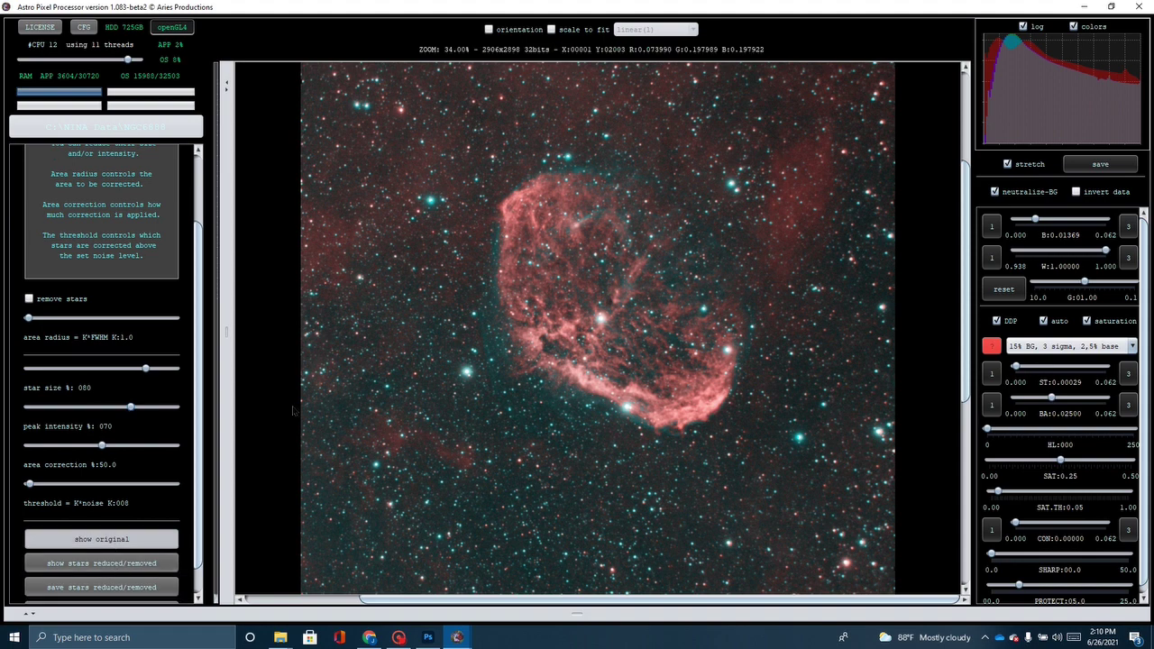
pyautogui.click(130, 563)
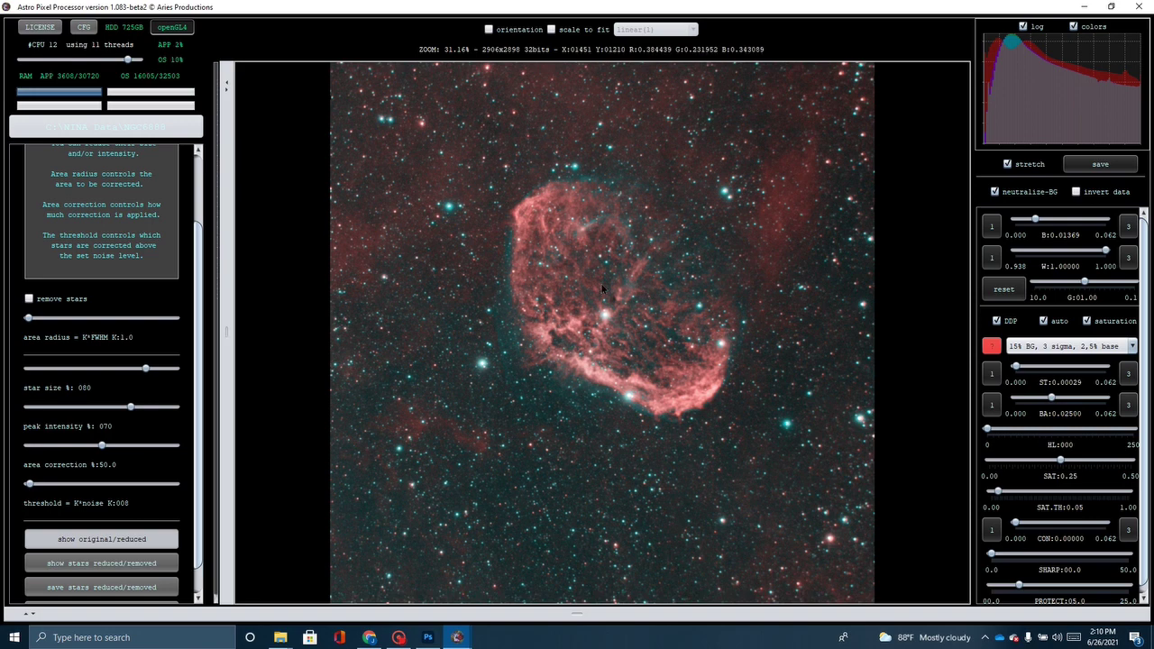
pyautogui.scroll(-1, 595, 282)
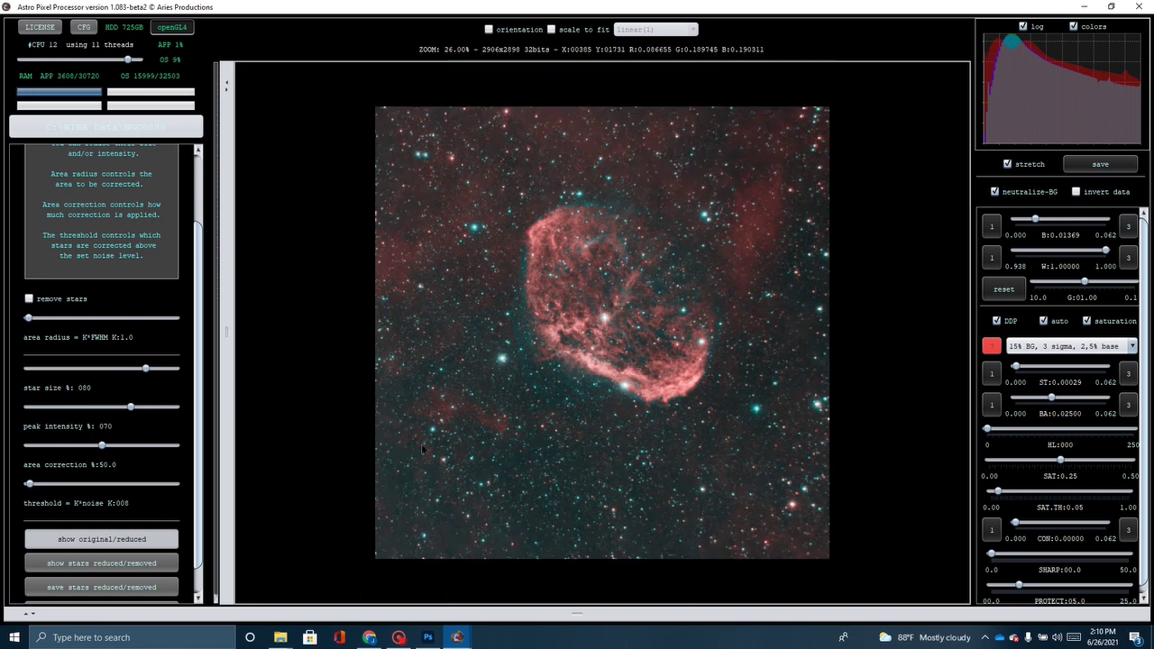
pyautogui.click(88, 541)
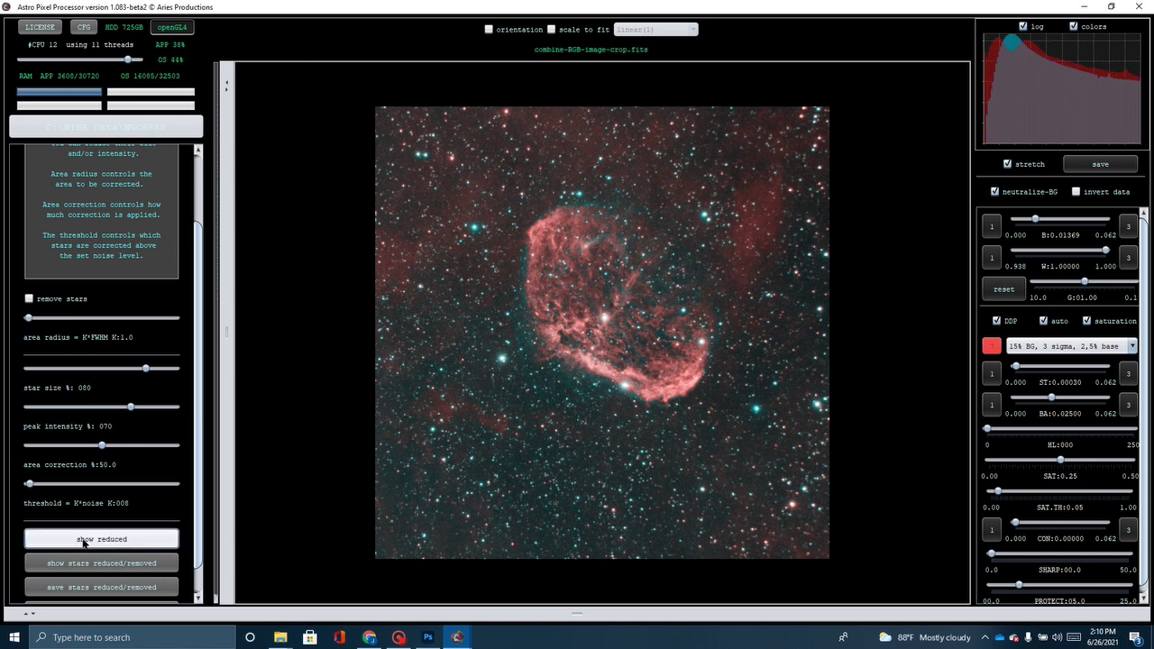
pyautogui.click(81, 541)
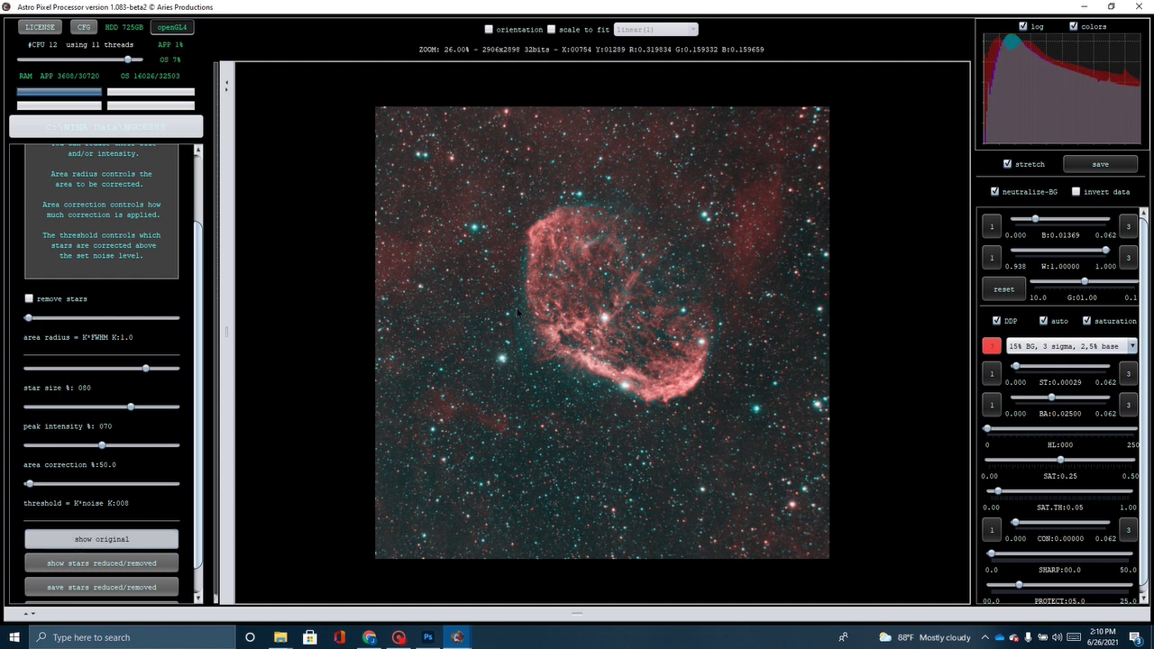
pyautogui.scroll(3, 470, 355)
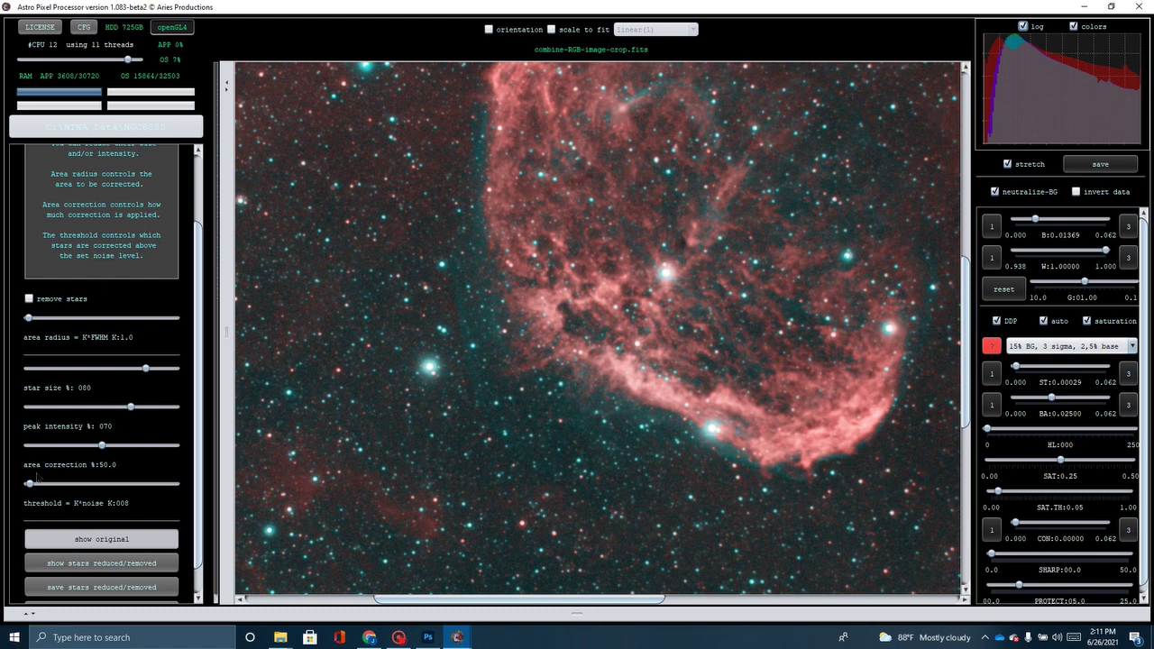
# Raise the noise threshold to K:100 and zoom in to check the stars.
pyautogui.moveTo(37, 487); pyautogui.dragTo(42, 492)
pyautogui.press('Right')
pyautogui.press('Right')
pyautogui.press('Right')
pyautogui.press('Right')
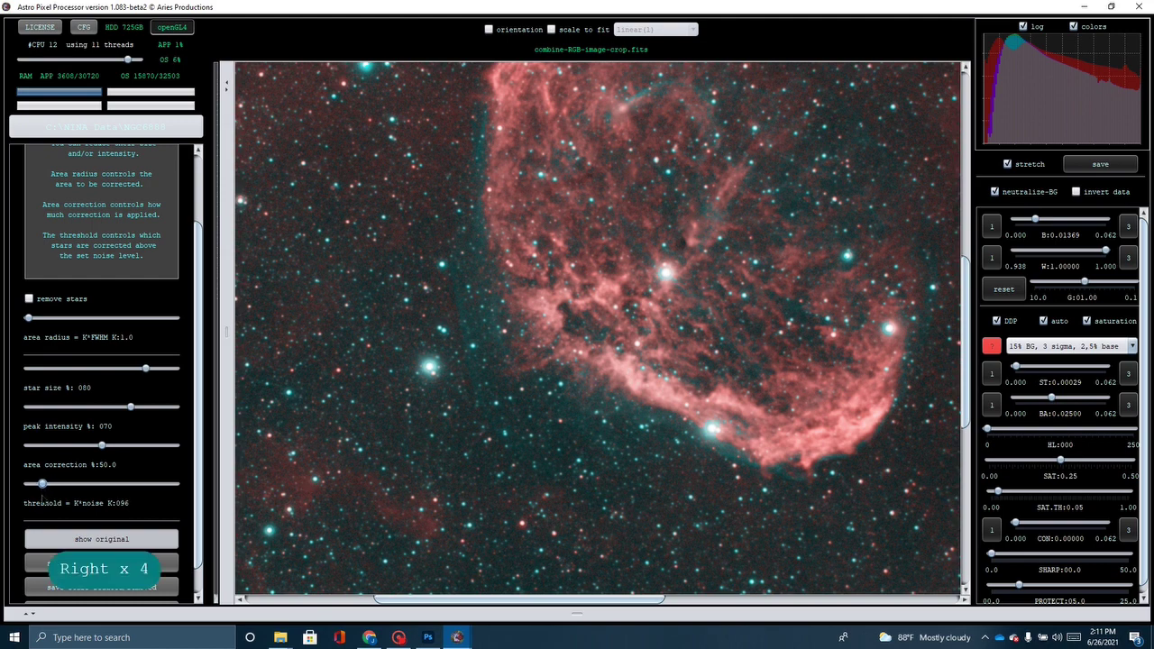
pyautogui.press('Right')
pyautogui.press('Right')
pyautogui.press('Right')
pyautogui.press('Right')
pyautogui.scroll(-1, 527, 466)
pyautogui.scroll(2, 527, 466)
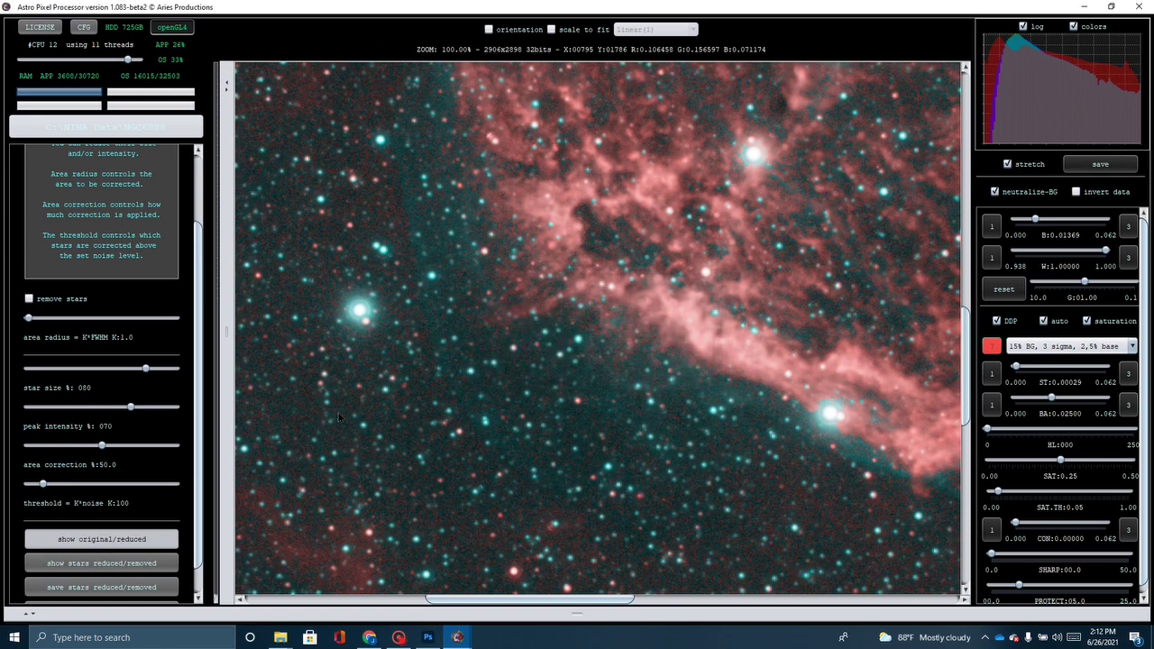
pyautogui.scroll(-2, 357, 343)
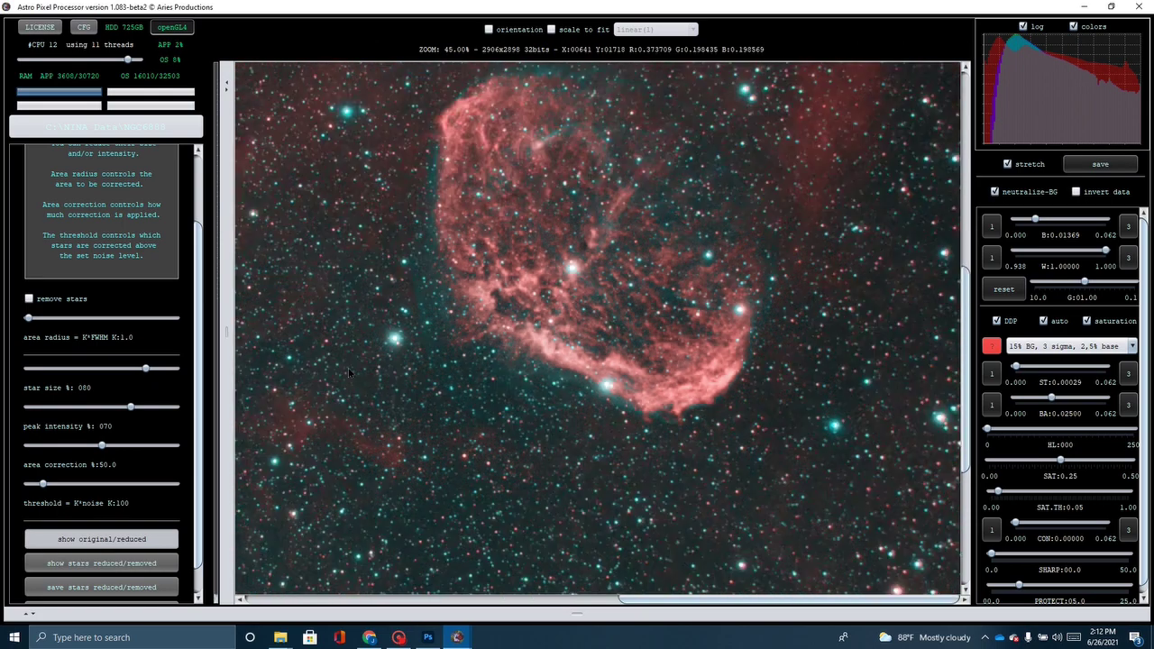
pyautogui.scroll(-1, 348, 371)
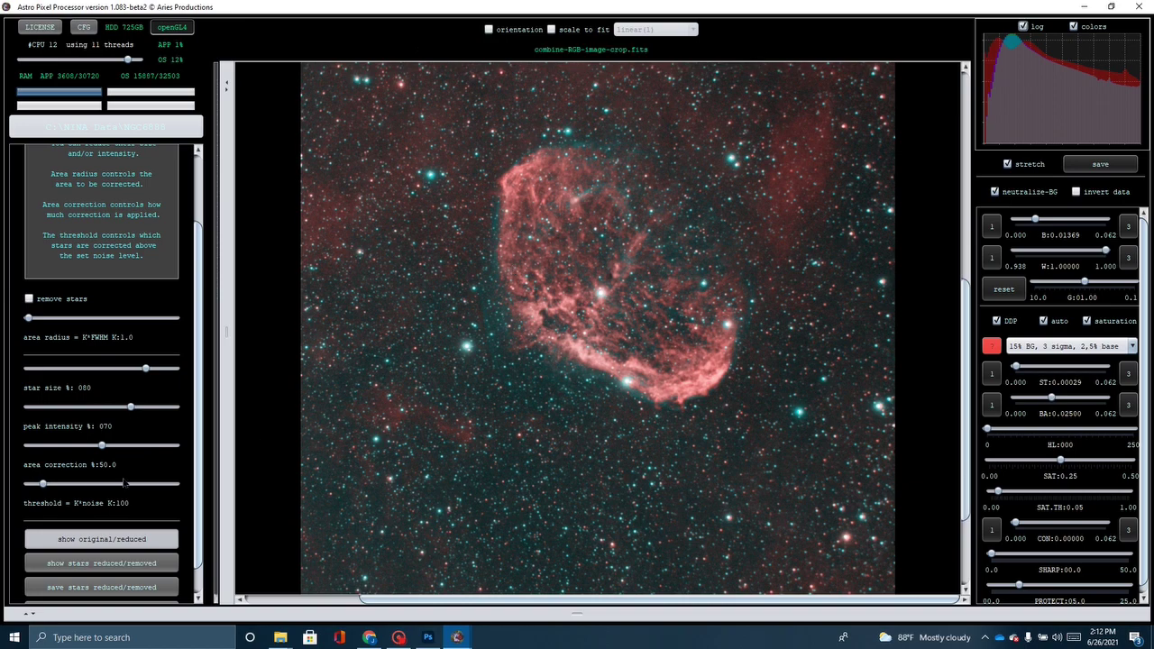
# Drop the noise threshold to K:050 and regenerate the star-reduced image.
pyautogui.scroll(3, 379, 407)
pyautogui.scroll(1, 375, 409)
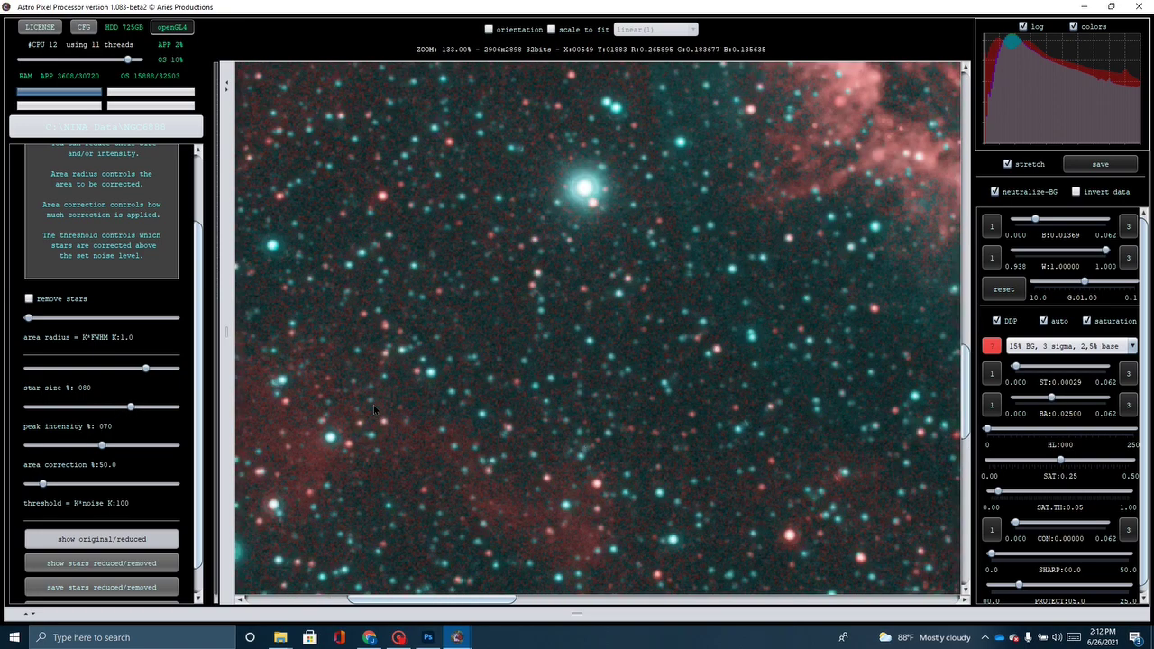
pyautogui.moveTo(42, 483); pyautogui.dragTo(36, 486)
pyautogui.press('Right')
pyautogui.press('Right')
pyautogui.press('Right')
pyautogui.press('Right')
pyautogui.press('Right')
pyautogui.press('Right')
pyautogui.press('Right')
pyautogui.press('Right')
pyautogui.press('Right')
pyautogui.press('Right')
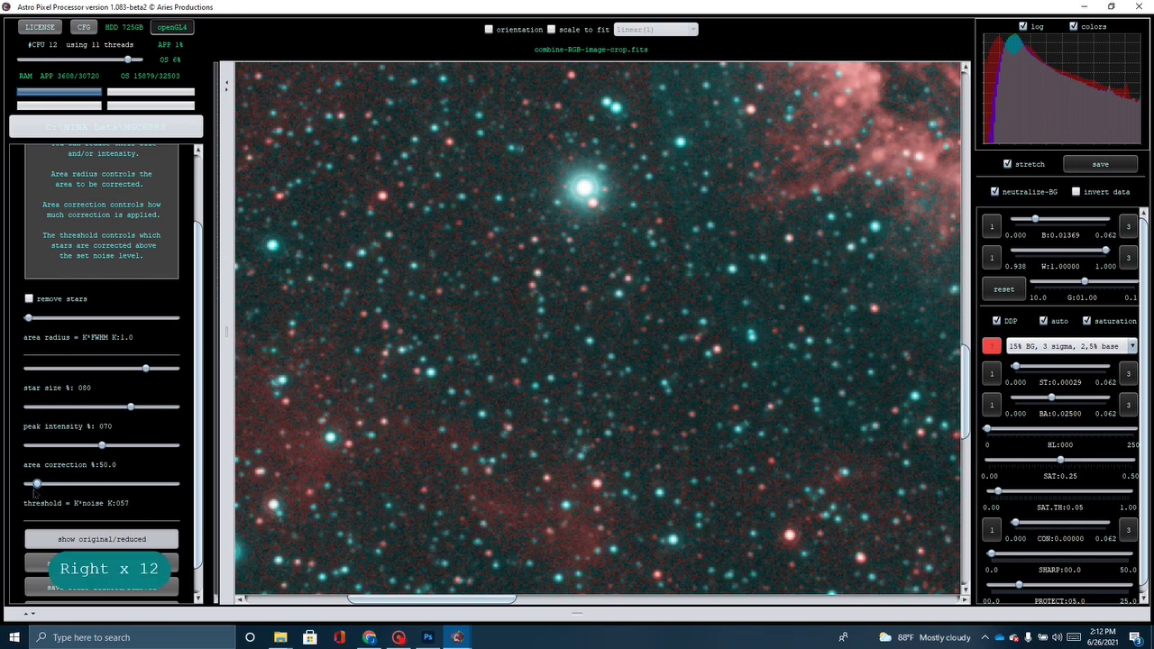
pyautogui.press('Left')
pyautogui.press('Left')
pyautogui.press('Left')
pyautogui.press('Left')
pyautogui.press('Left')
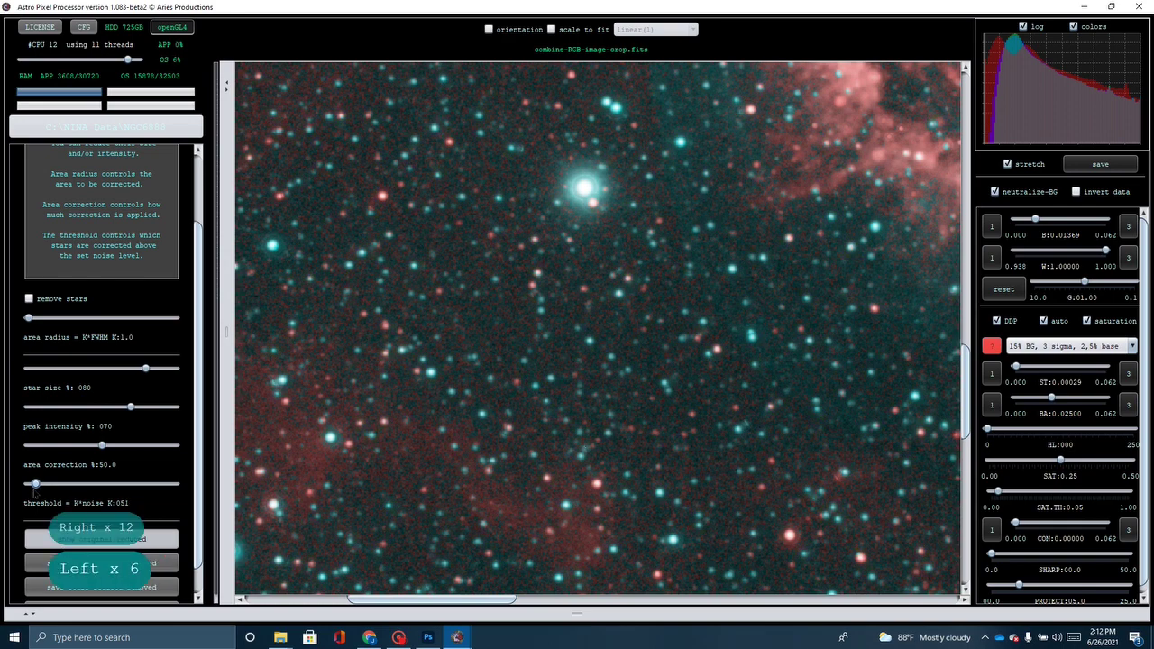
pyautogui.press('Right')
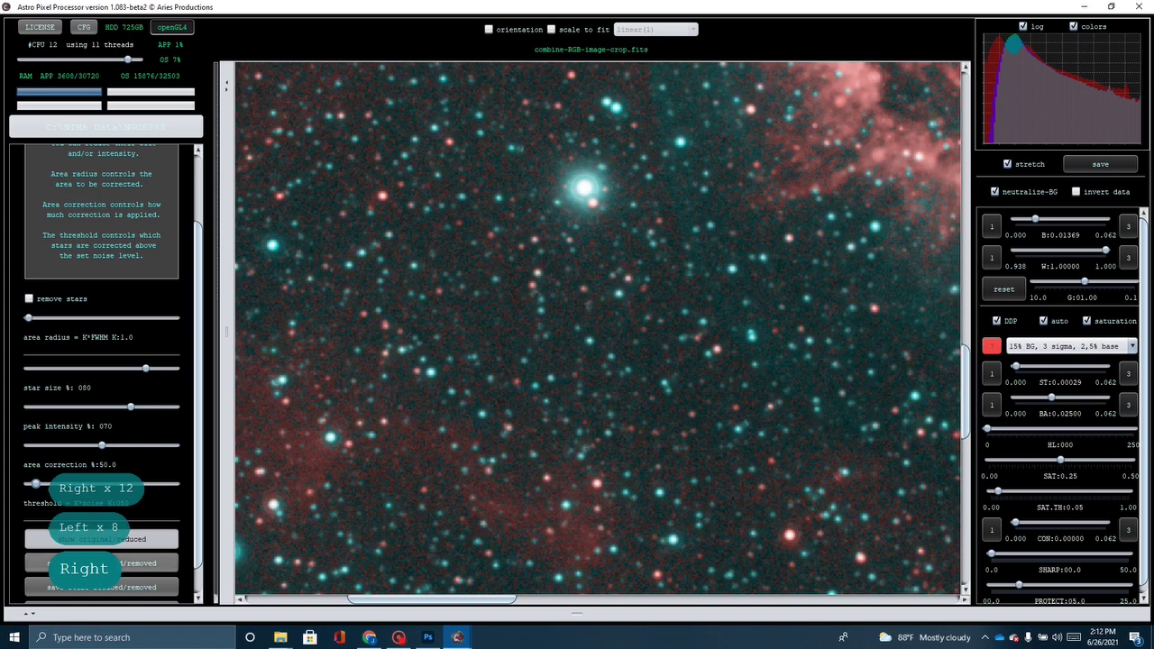
pyautogui.click(101, 538)
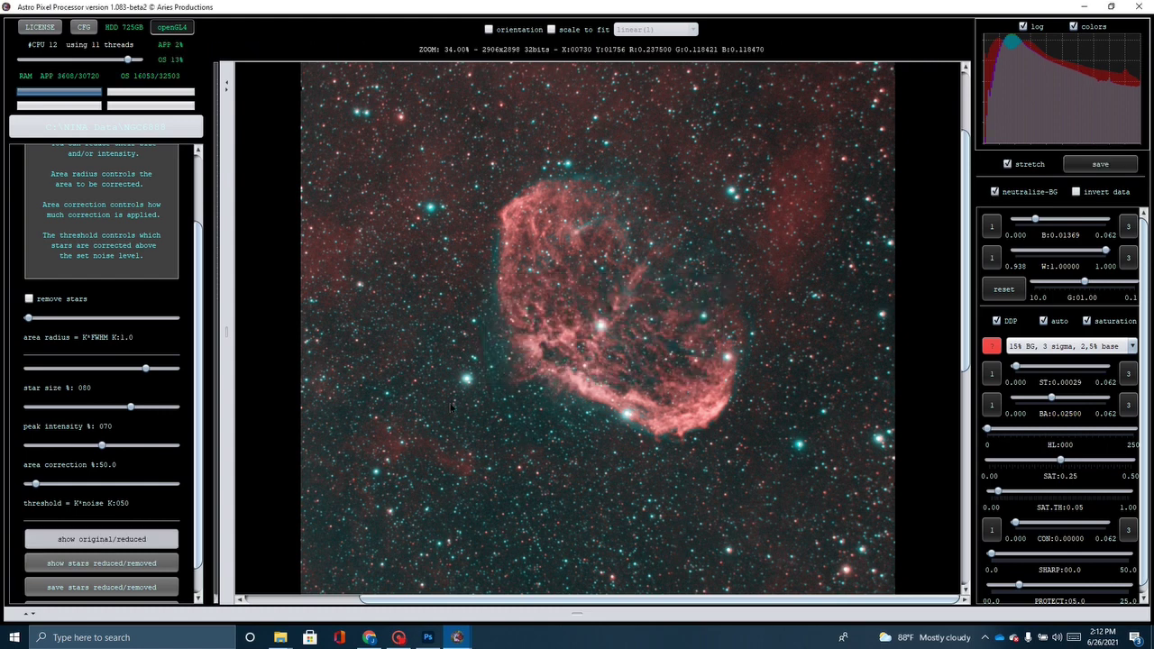
pyautogui.scroll(1, 428, 361)
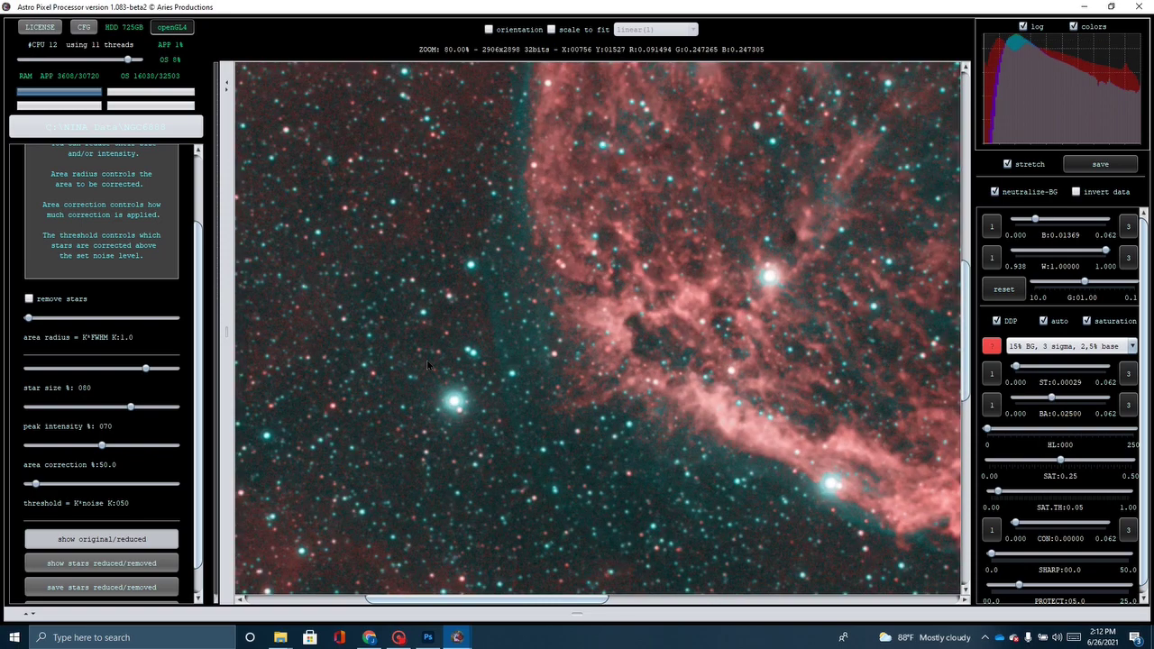
pyautogui.scroll(-3, 427, 364)
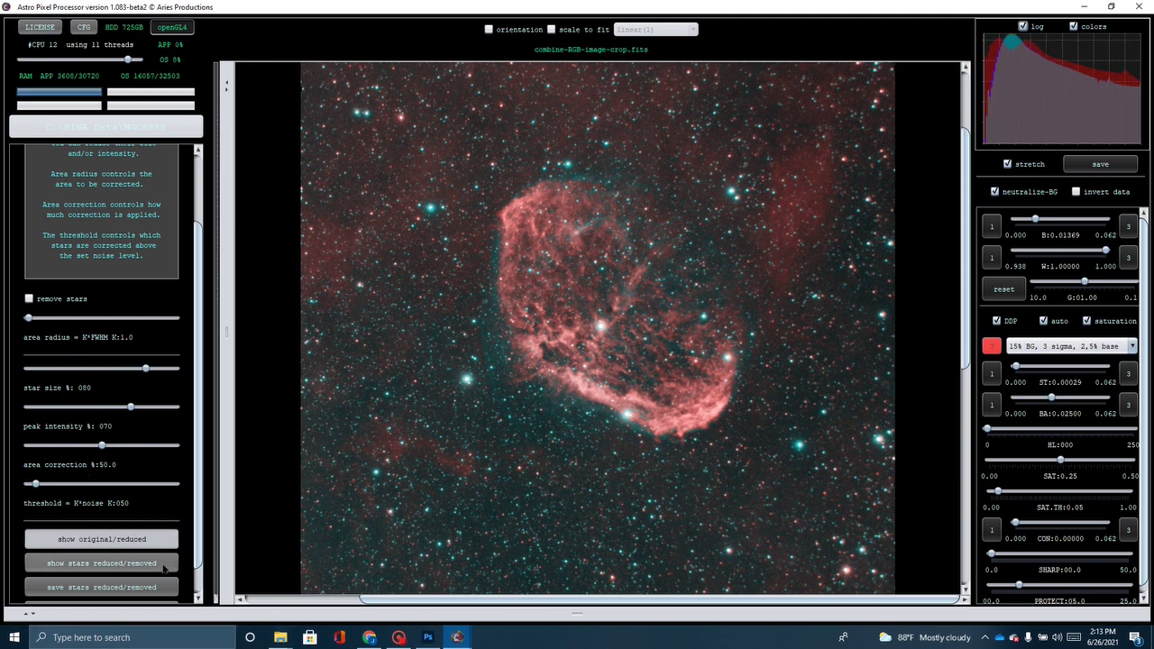
pyautogui.click(135, 541)
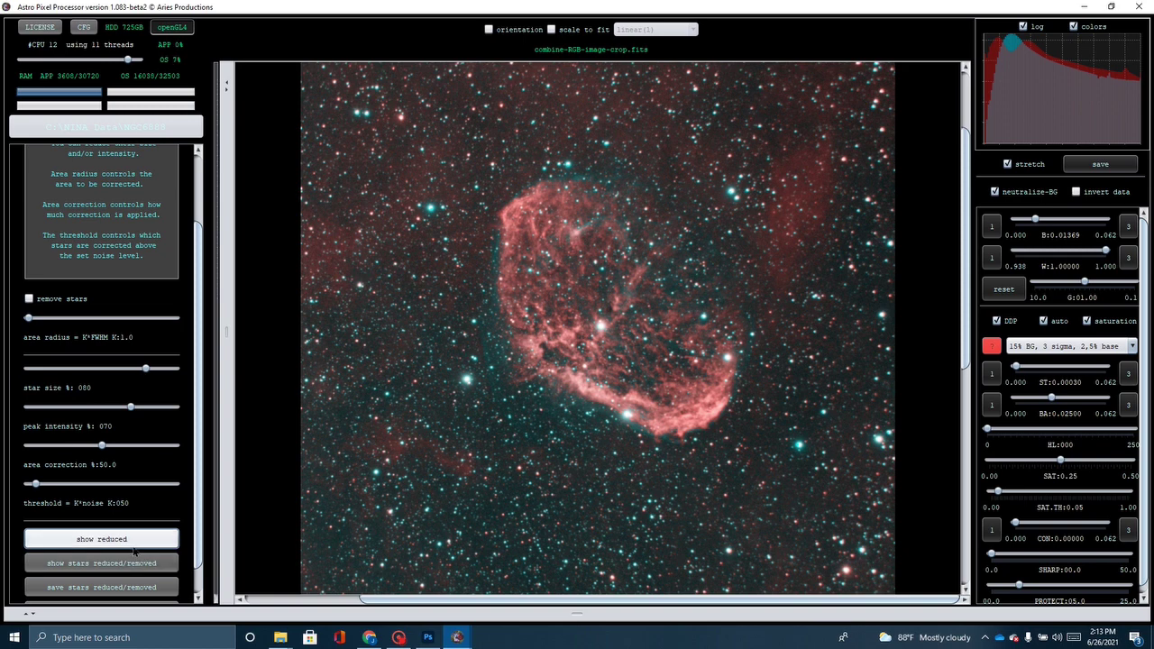
pyautogui.click(133, 545)
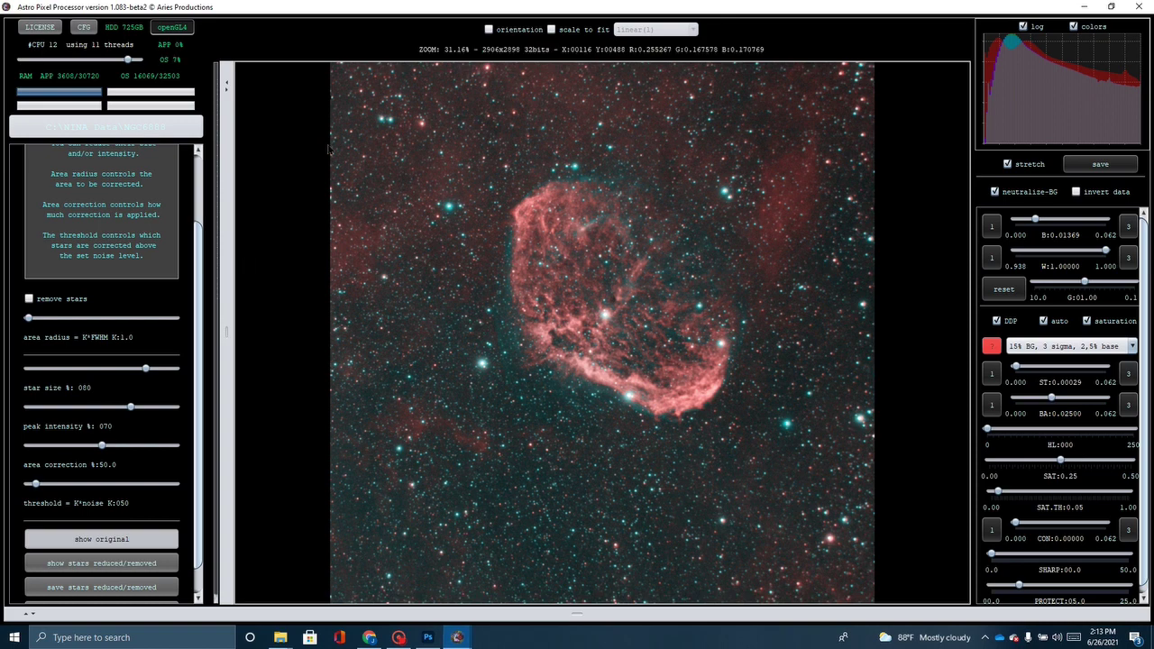
# Zoom in and out across the star-reduced Crescent Nebula result to inspect it.
pyautogui.scroll(-1, 406, 274)
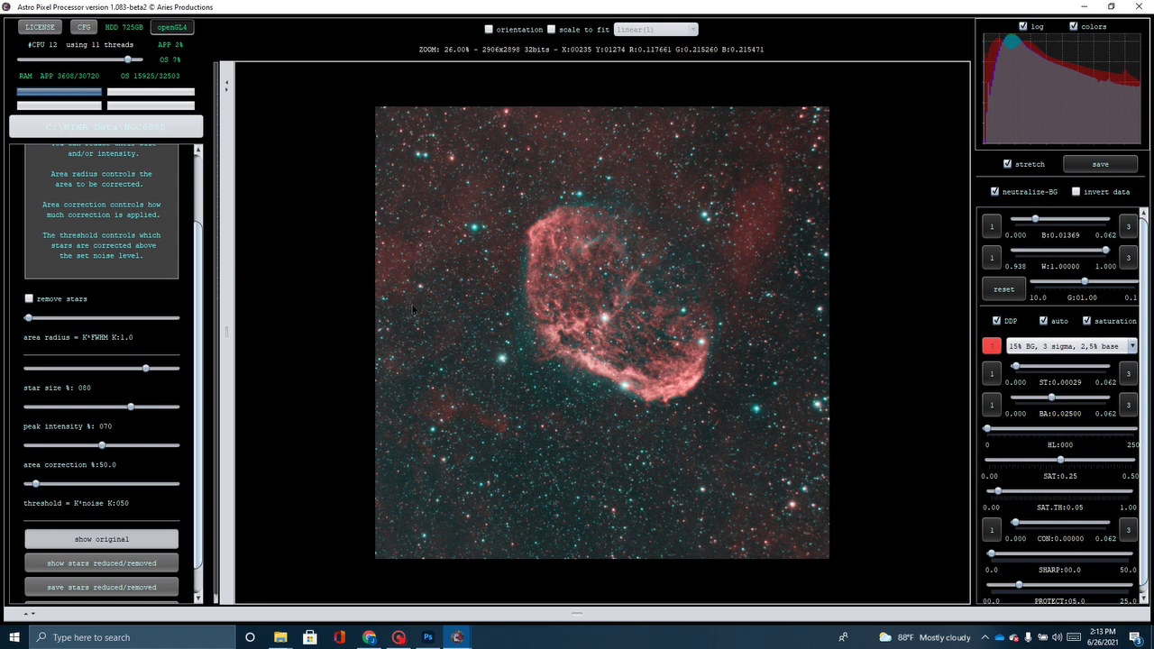
pyautogui.scroll(1, 412, 305)
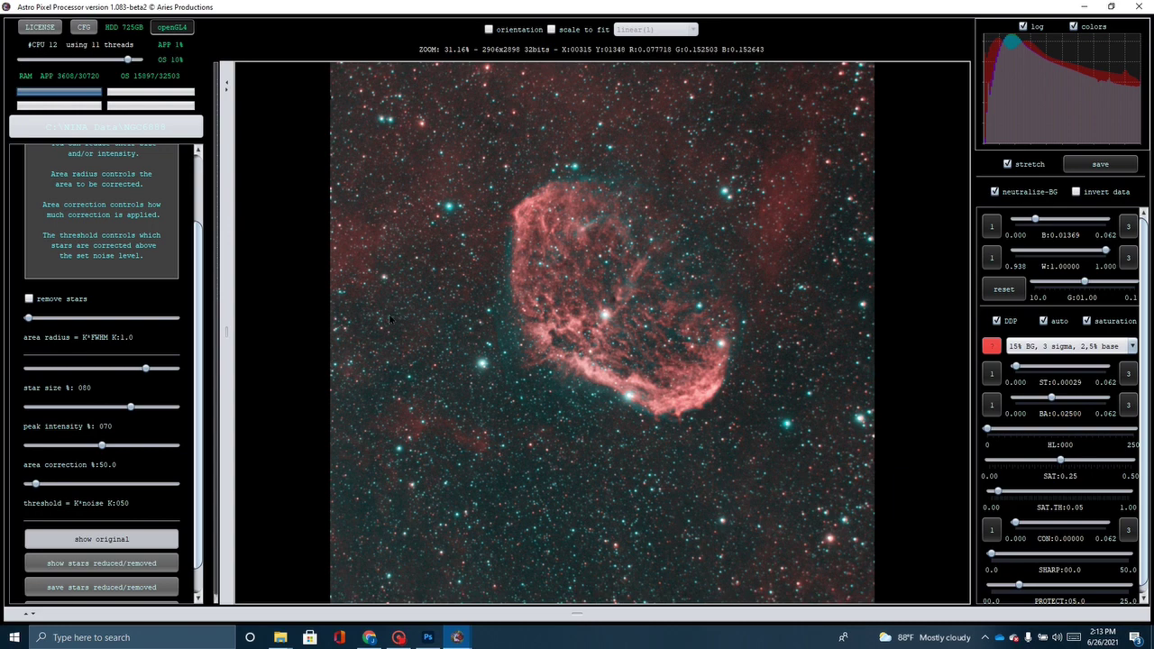
pyautogui.scroll(-1, 392, 321)
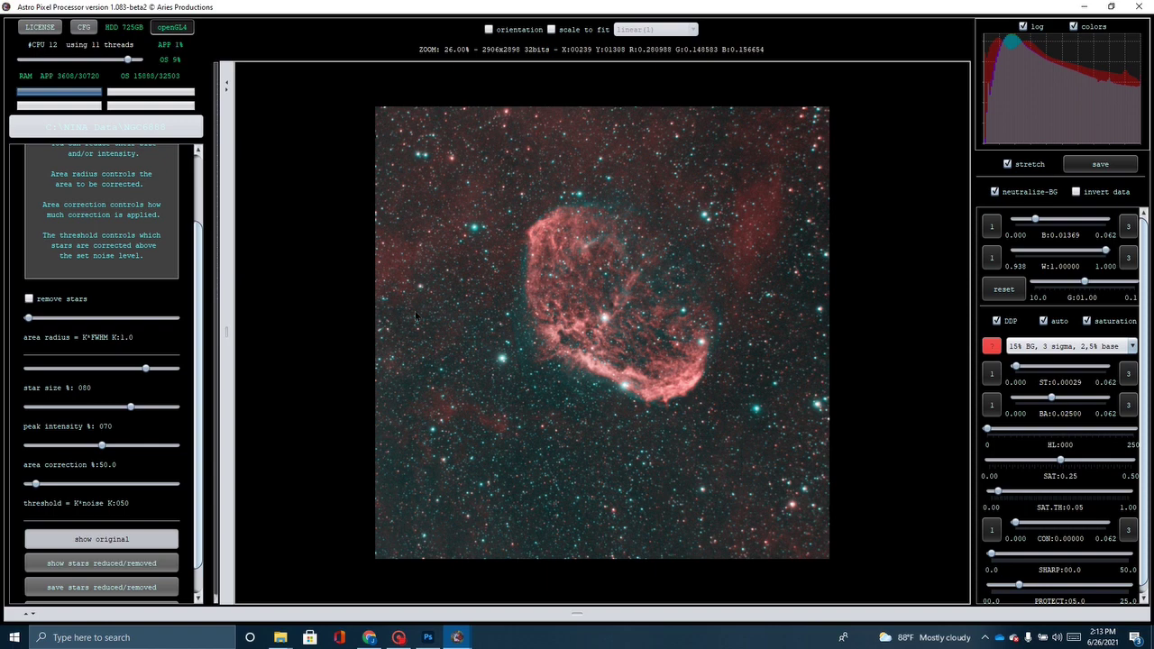
pyautogui.scroll(2, 429, 309)
pyautogui.scroll(1, 429, 308)
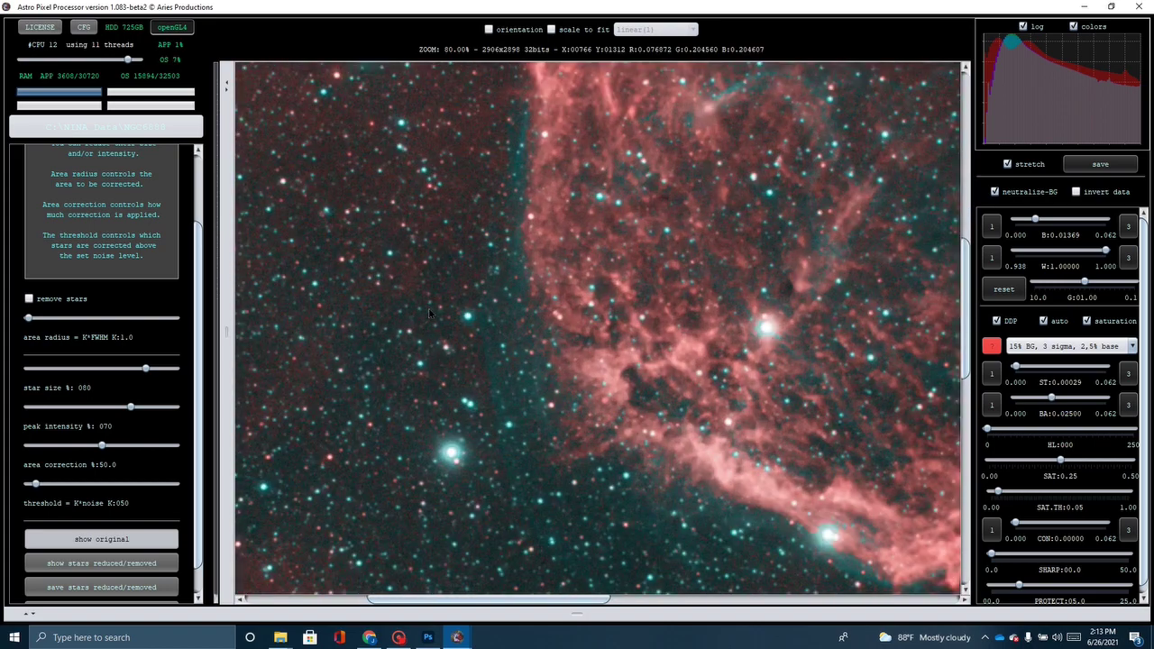
pyautogui.scroll(-2, 428, 309)
pyautogui.scroll(-1, 426, 317)
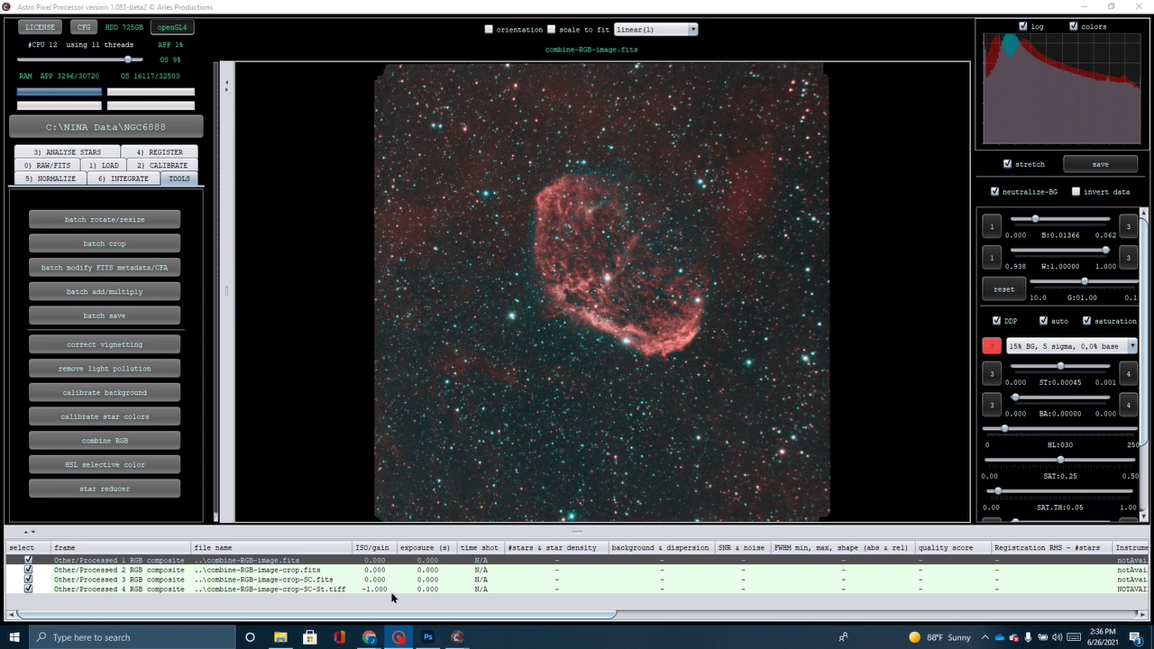
# Load combine-RGB-image-crop.fits, then bring the Photoshop nebula image to the front.
pyautogui.doubleClick(312, 572)
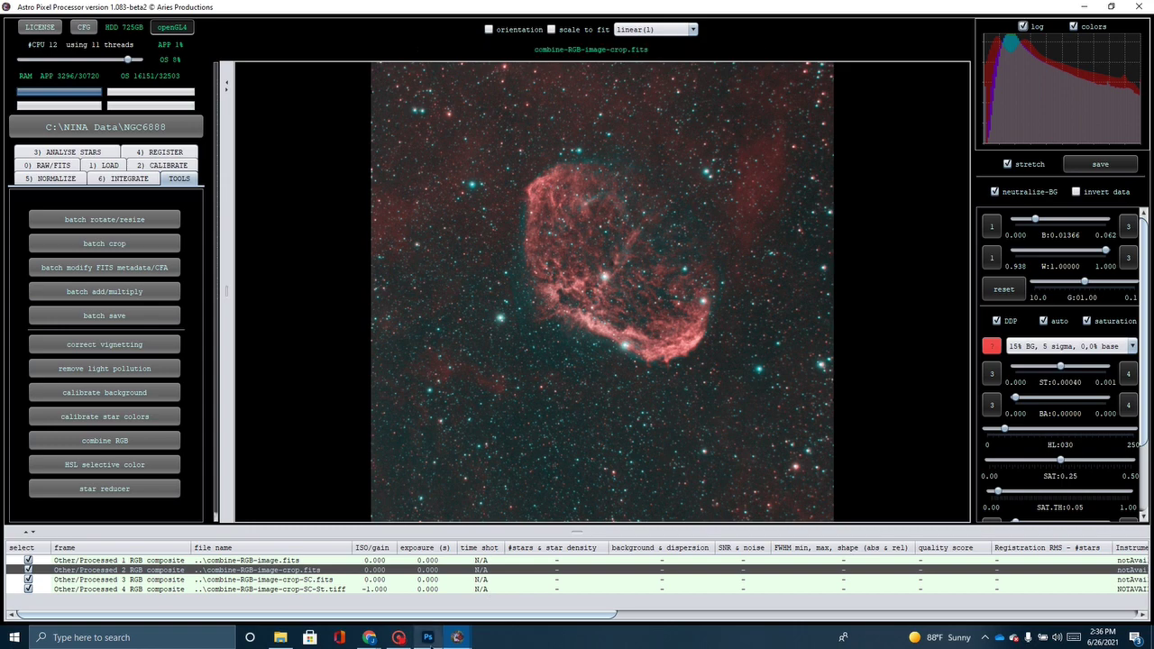
pyautogui.click(428, 638)
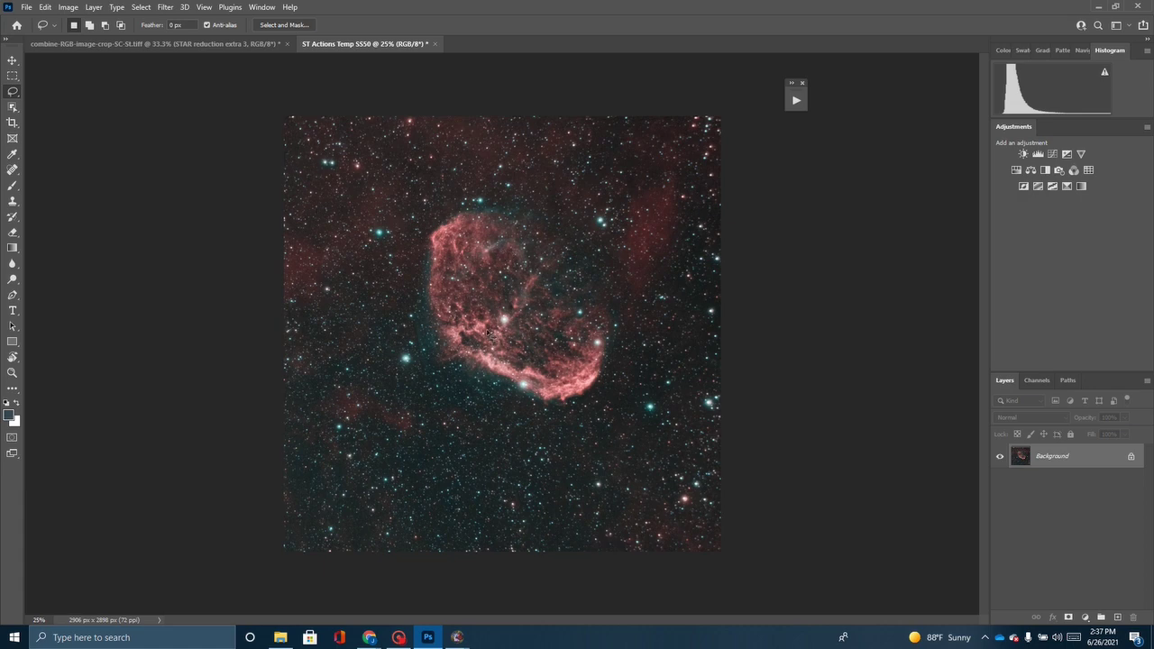
# Leave Photoshop's File menu and switch to File Explorer's Quick access view.
pyautogui.click(23, 7)
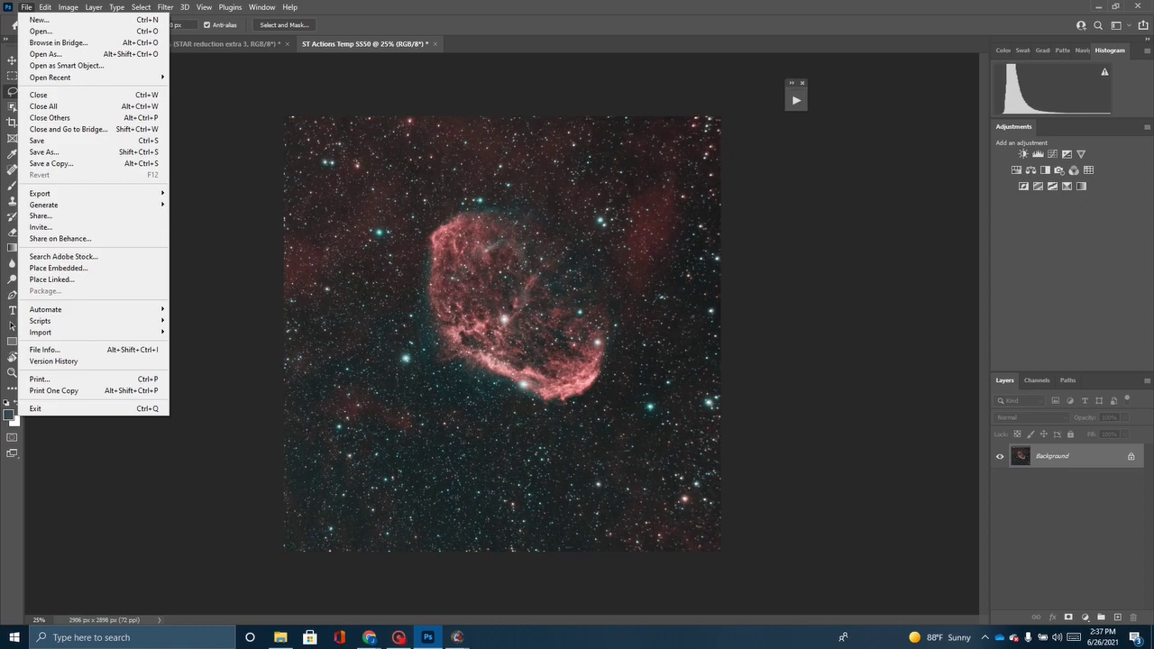
pyautogui.click(280, 637)
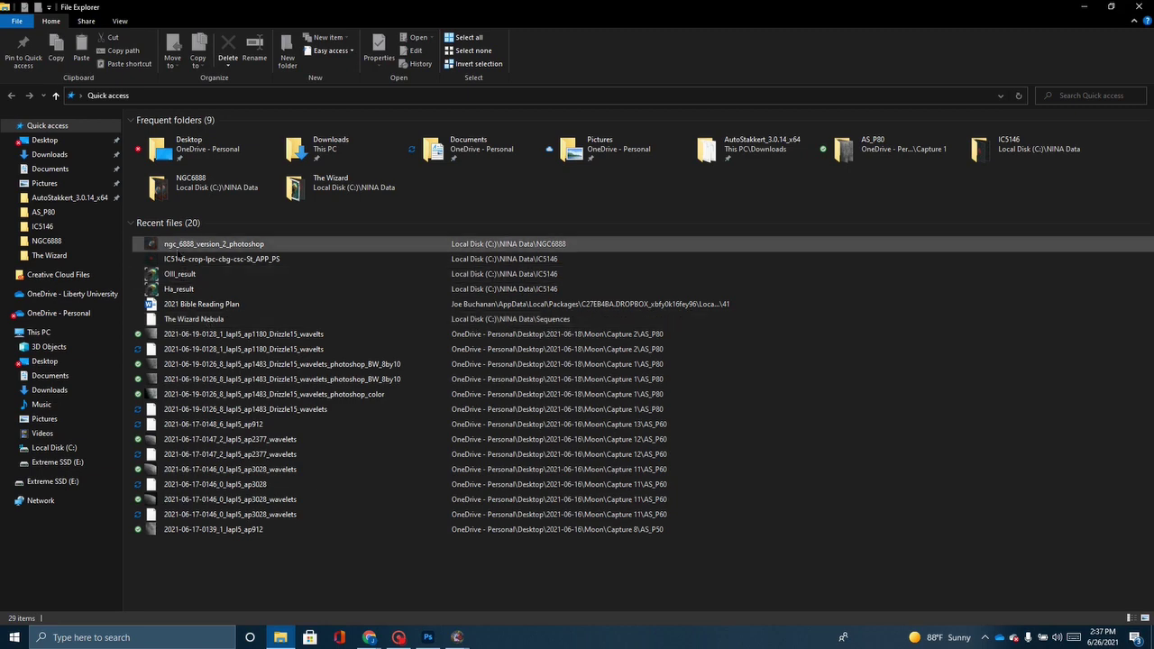
# Open the NGC6888 folder and view ngc_6888_version_2_photoshop.png in the Photos viewer.
pyautogui.doubleClick(196, 196)
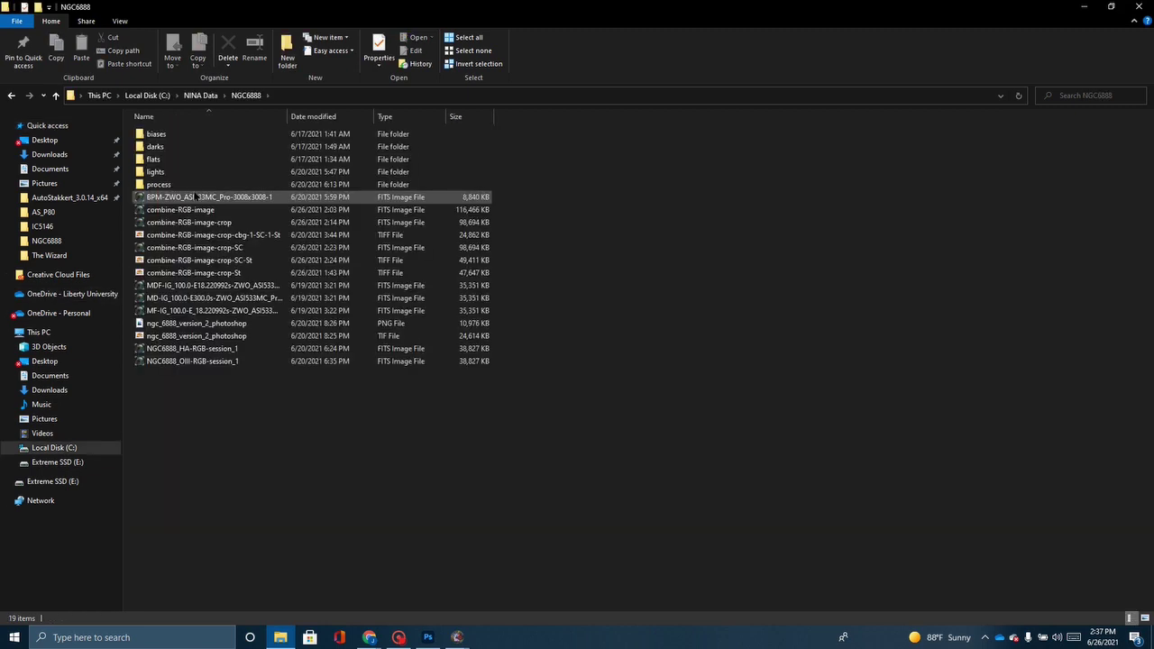
pyautogui.click(184, 323)
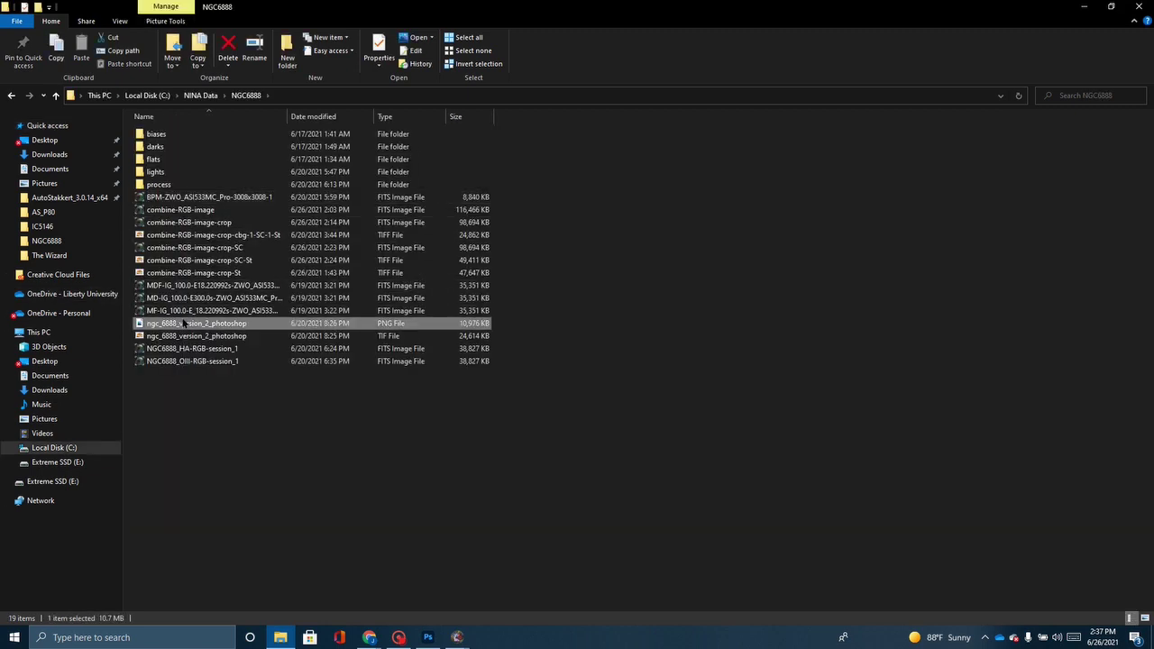
pyautogui.doubleClick(183, 323)
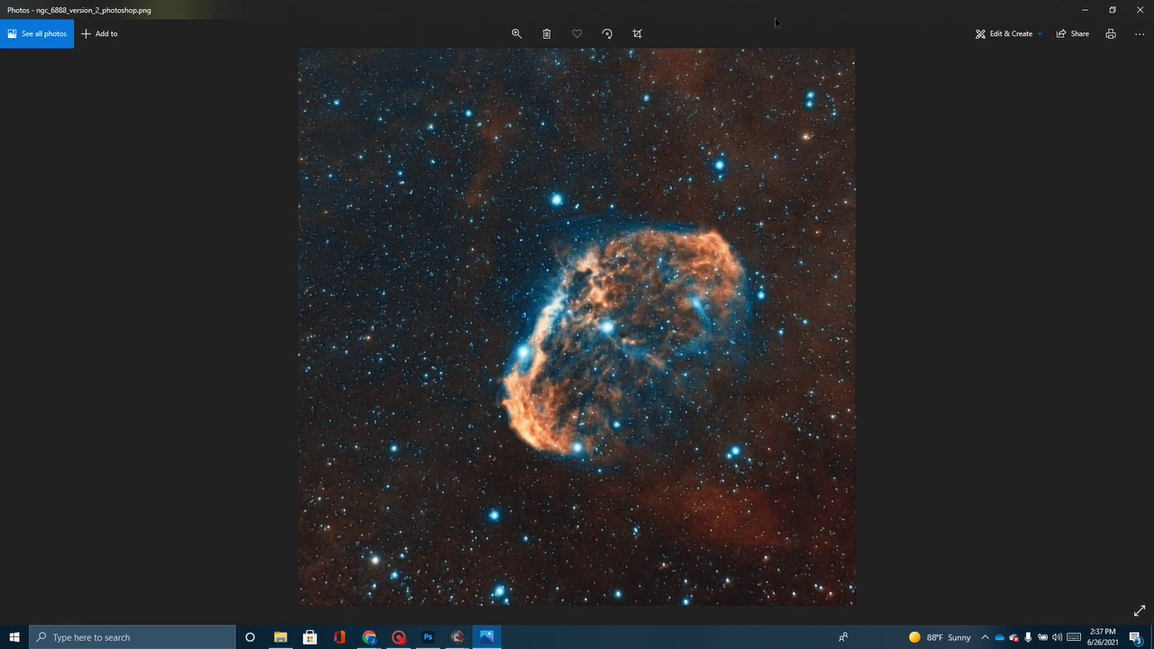
# Restore Photos and Explorer, minimize Explorer, and place the version 2 image beside Photoshop's canvas.
pyautogui.moveTo(775, 23); pyautogui.dragTo(479, 97)
pyautogui.click(1110, 6)
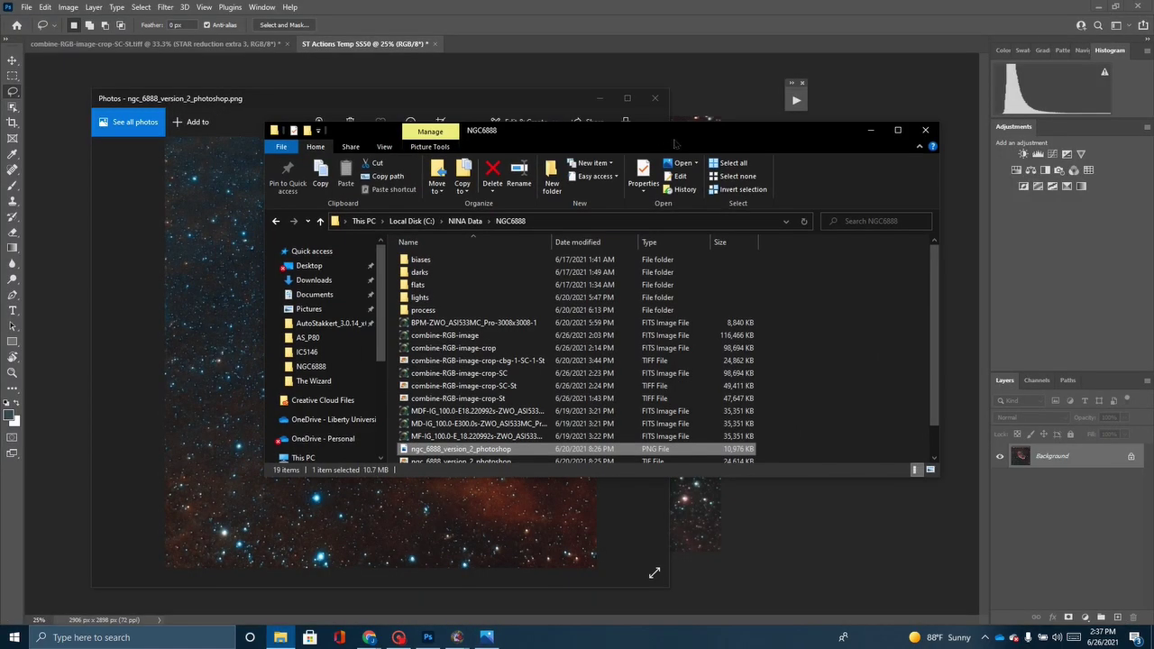
pyautogui.moveTo(674, 139); pyautogui.dragTo(979, 173)
pyautogui.click(1014, 160)
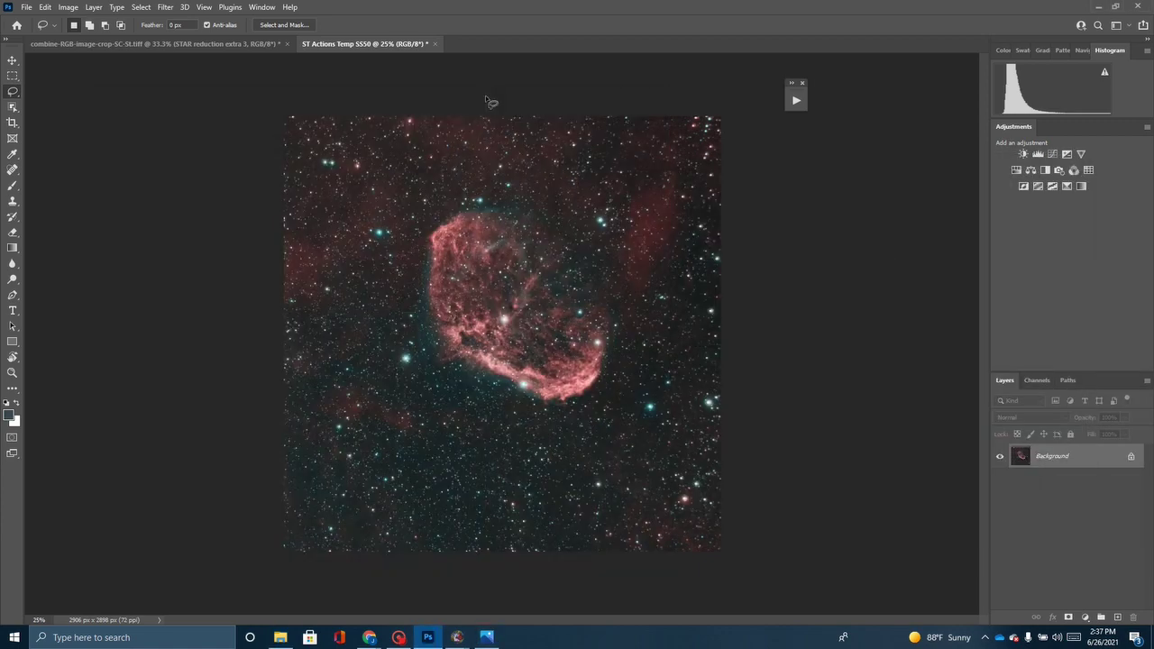
pyautogui.click(487, 85)
pyautogui.click(487, 637)
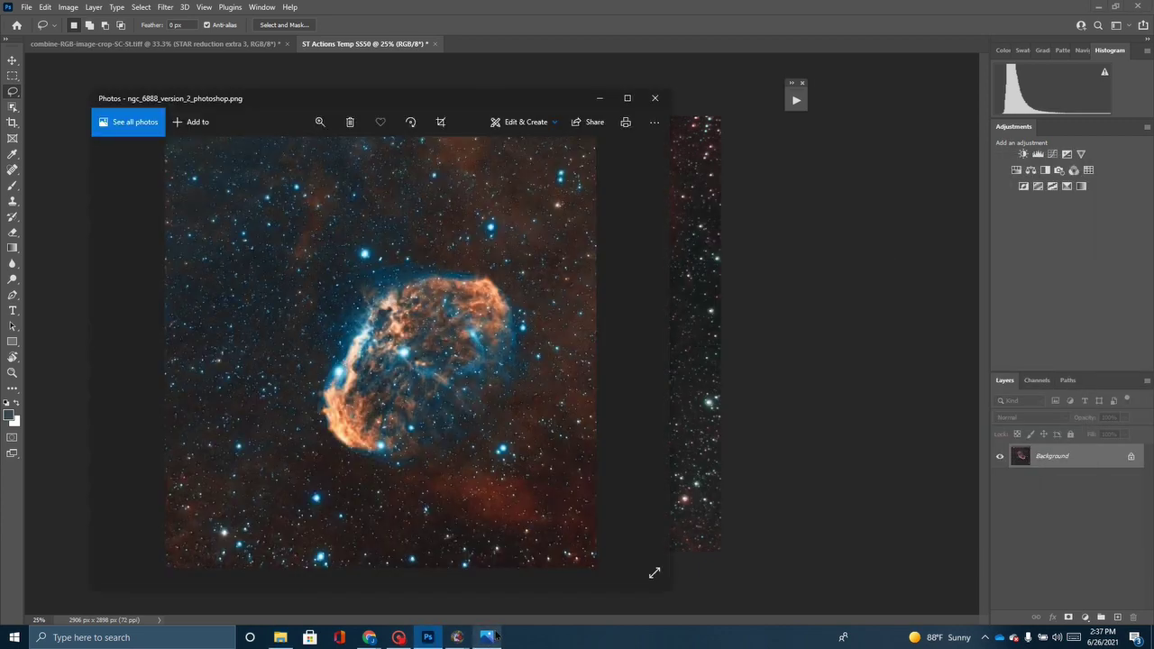
pyautogui.moveTo(410, 98); pyautogui.dragTo(972, 94)
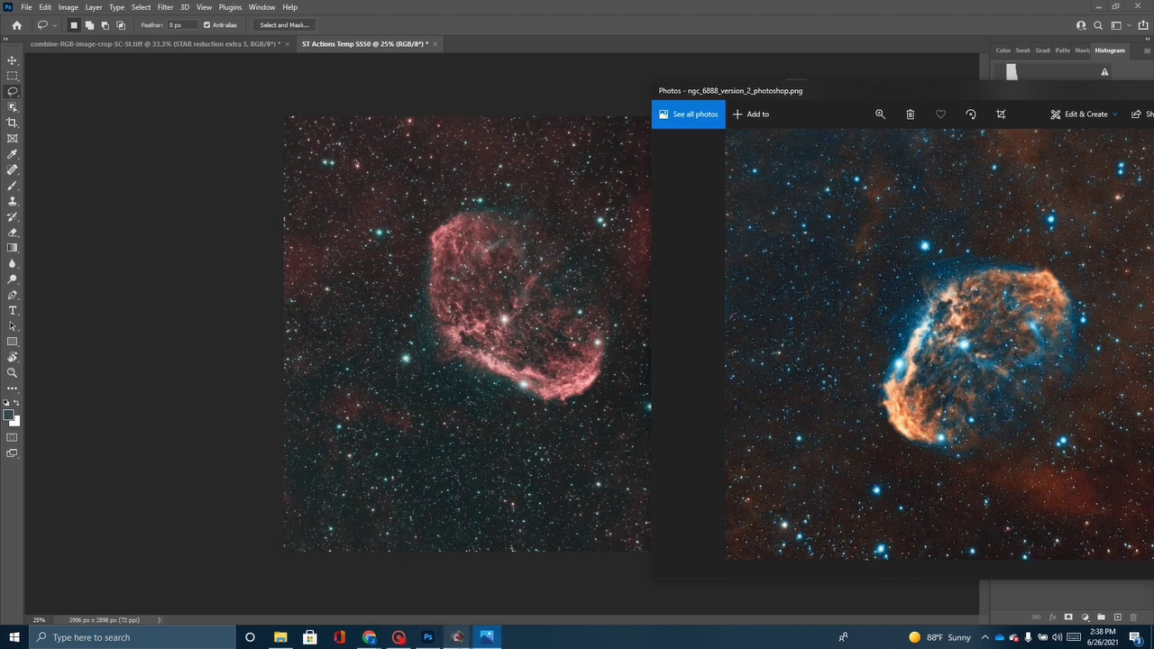
# In Photoshop's Actions panel, collapse MiniSTARS, select Astronomy Tools v1_6_1's Make Stars Smaller, then close it.
pyautogui.moveTo(458, 638)
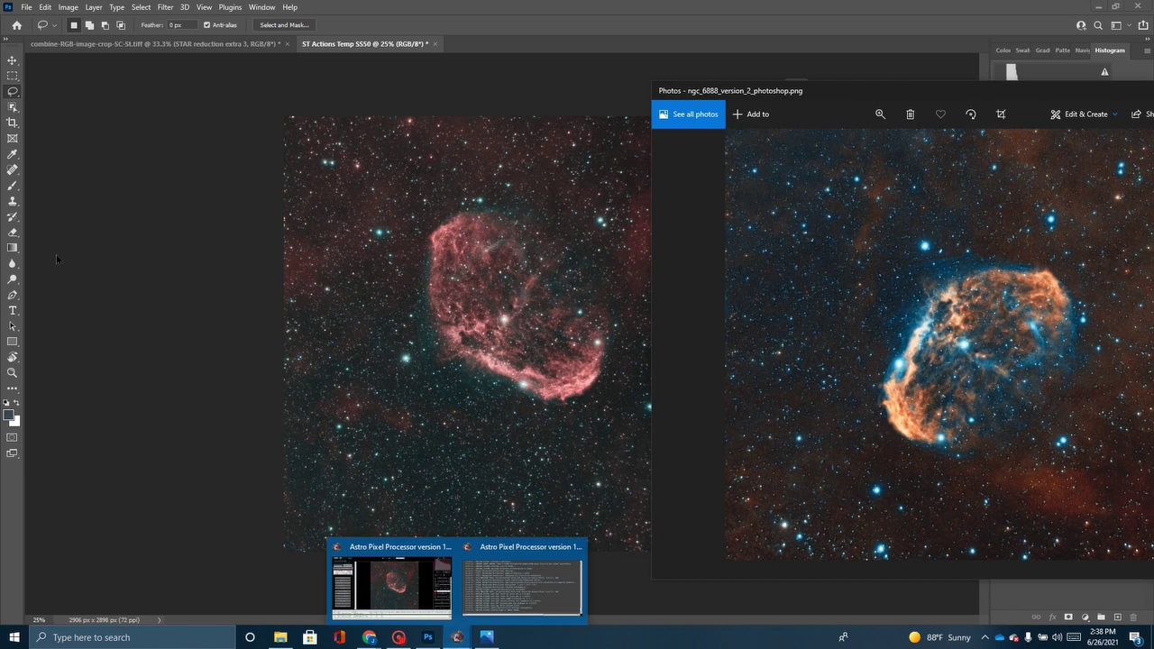
pyautogui.click(91, 237)
pyautogui.click(794, 101)
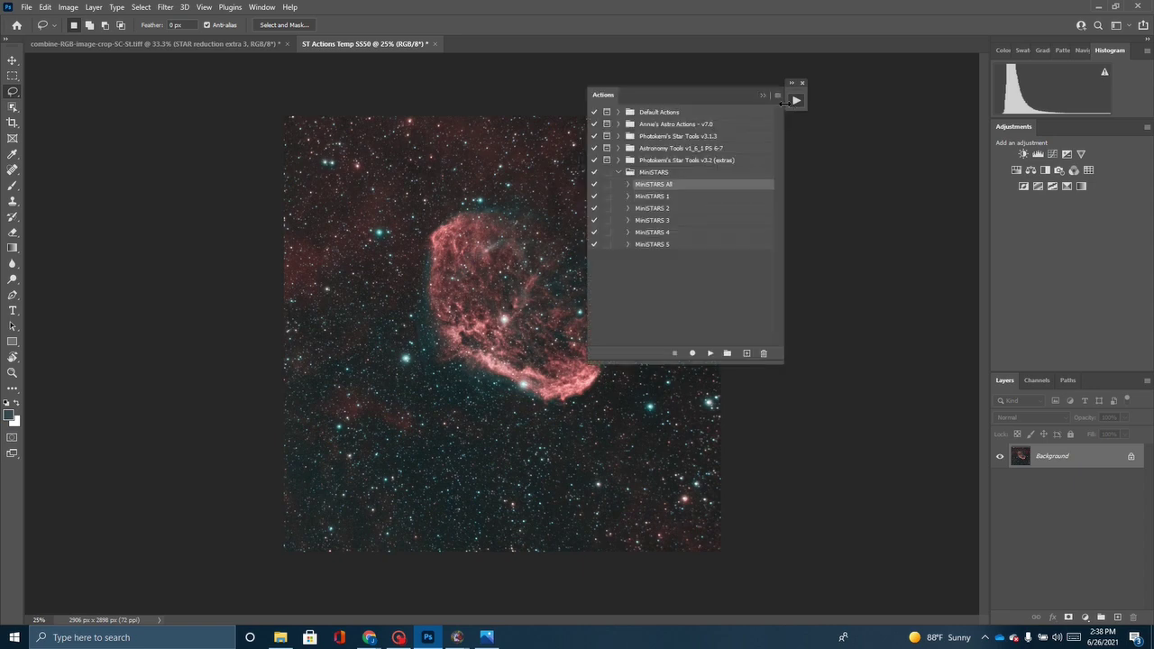
pyautogui.click(618, 173)
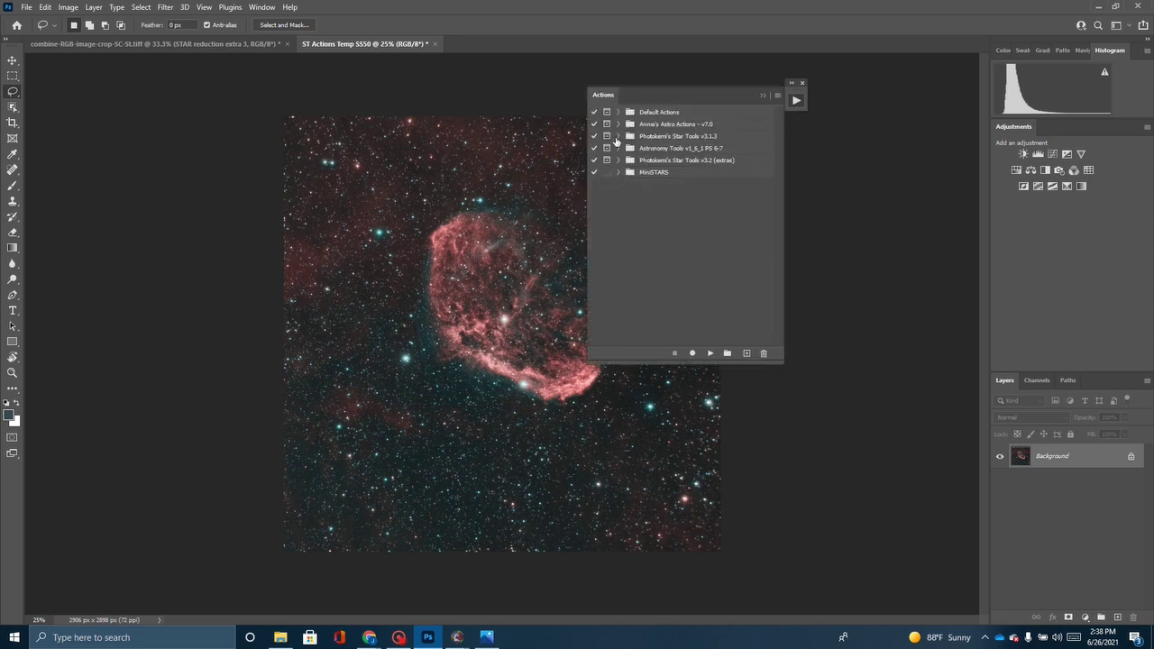
pyautogui.click(617, 148)
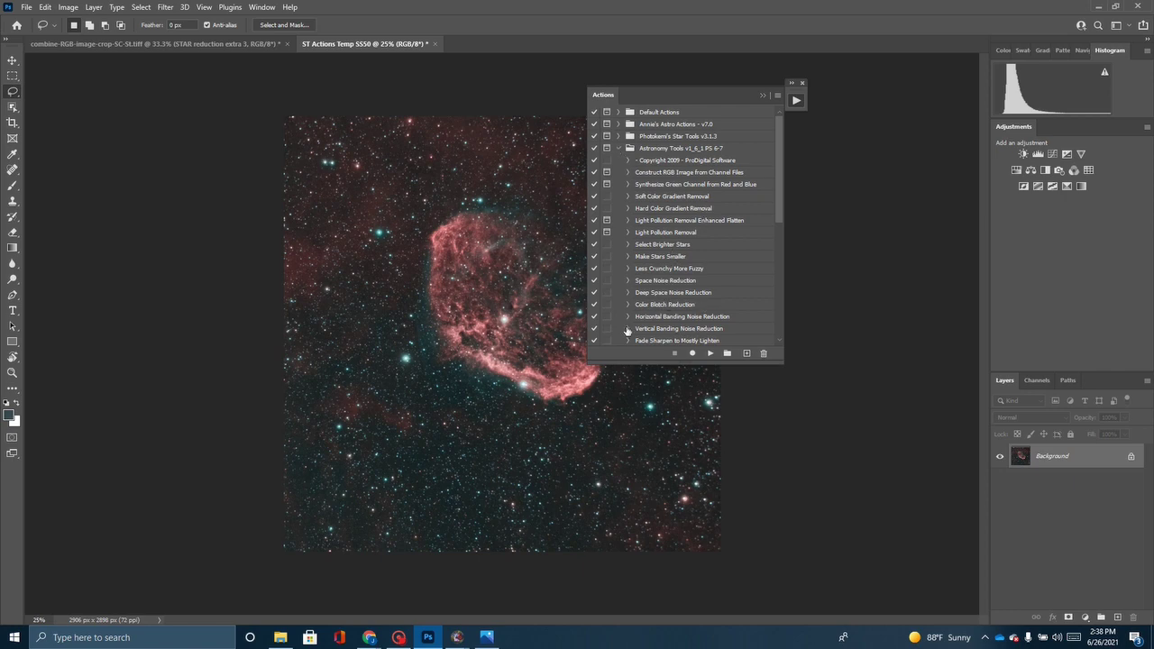
pyautogui.click(656, 258)
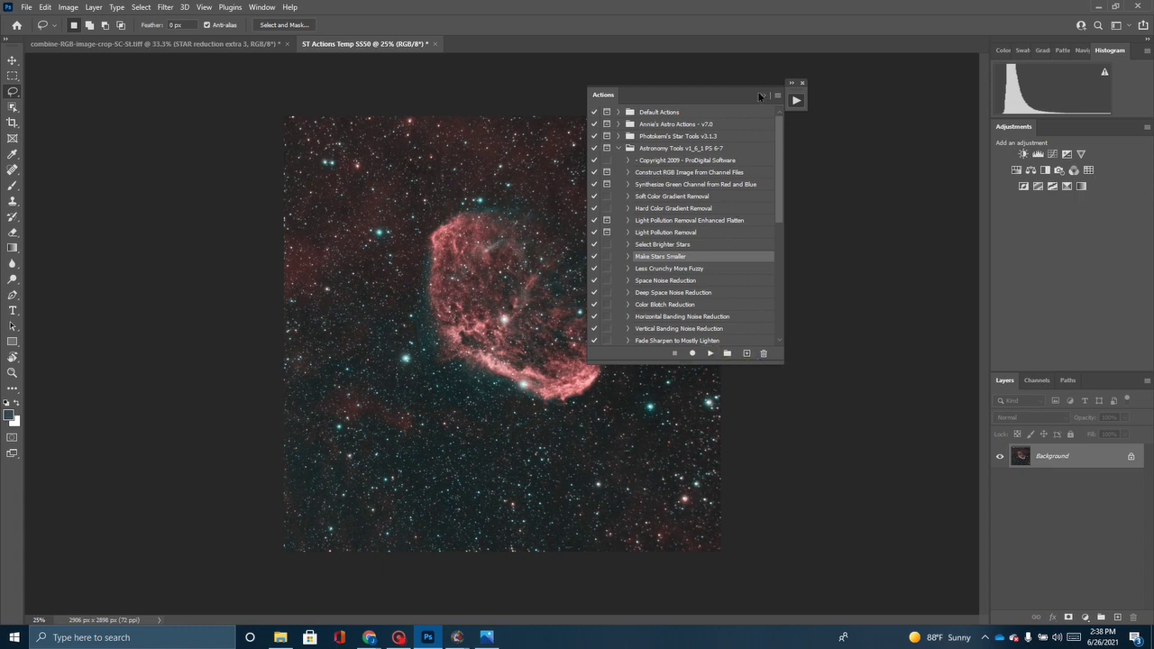
pyautogui.click(761, 93)
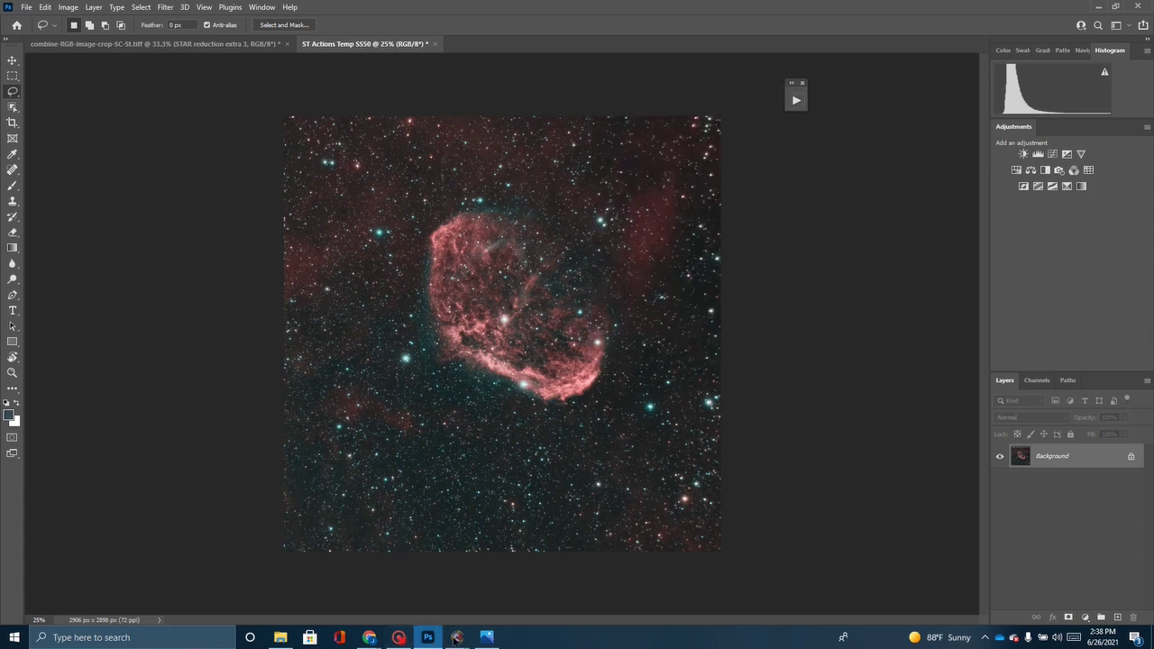
pyautogui.moveTo(457, 640)
pyautogui.click(367, 584)
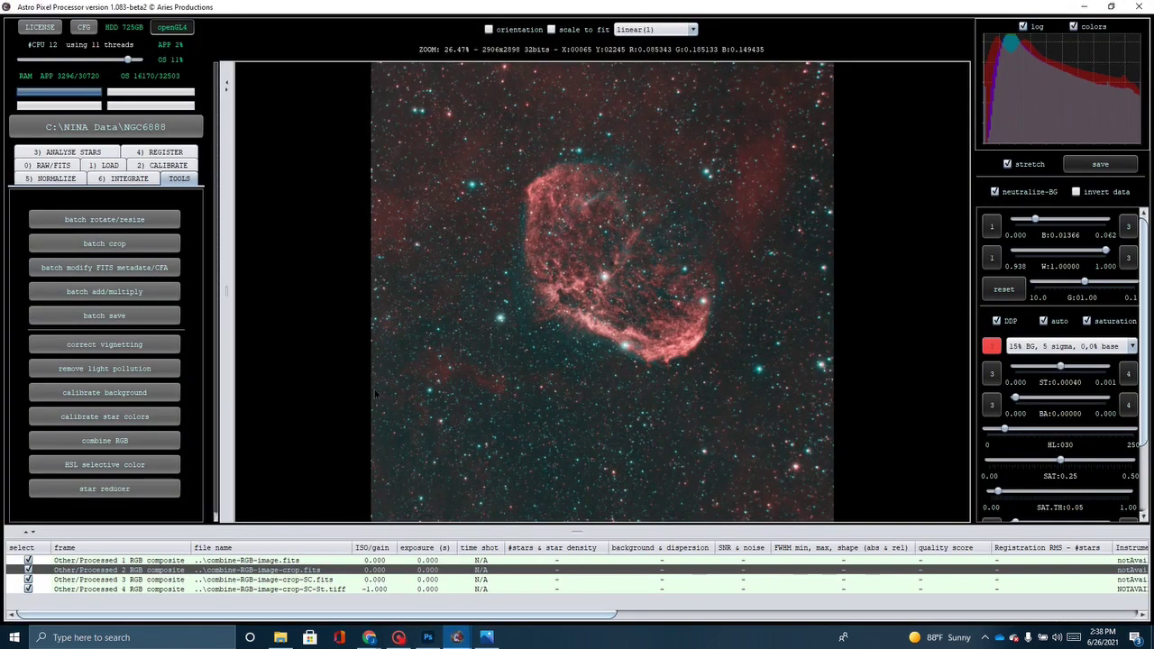
pyautogui.click(486, 640)
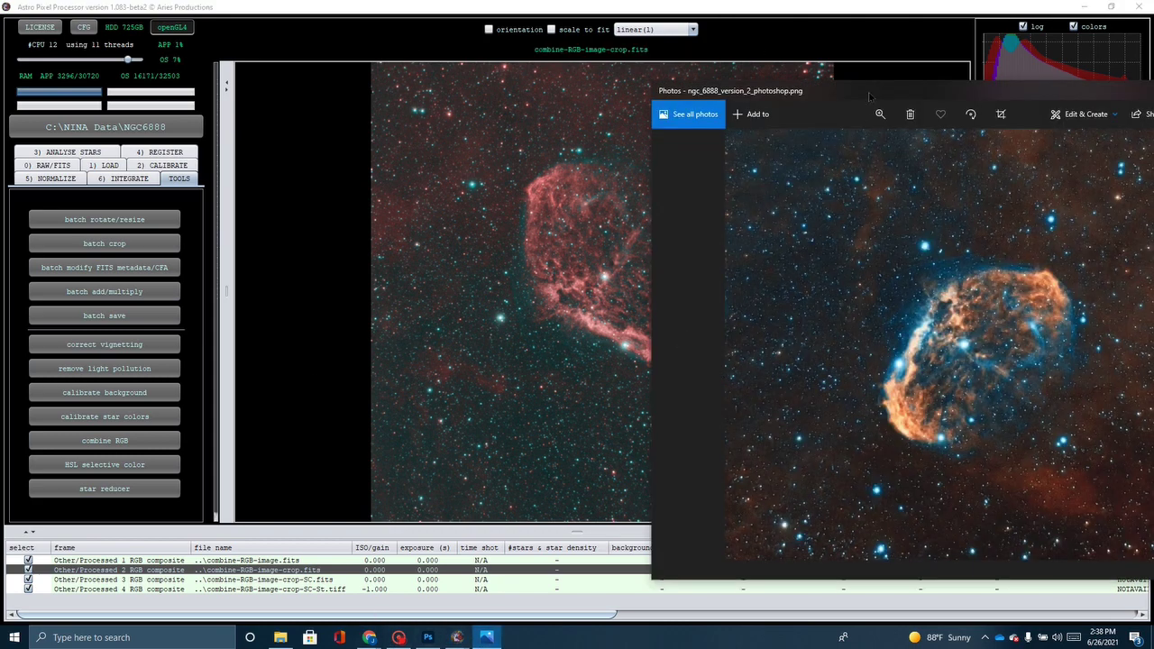
pyautogui.moveTo(872, 98); pyautogui.dragTo(765, 80)
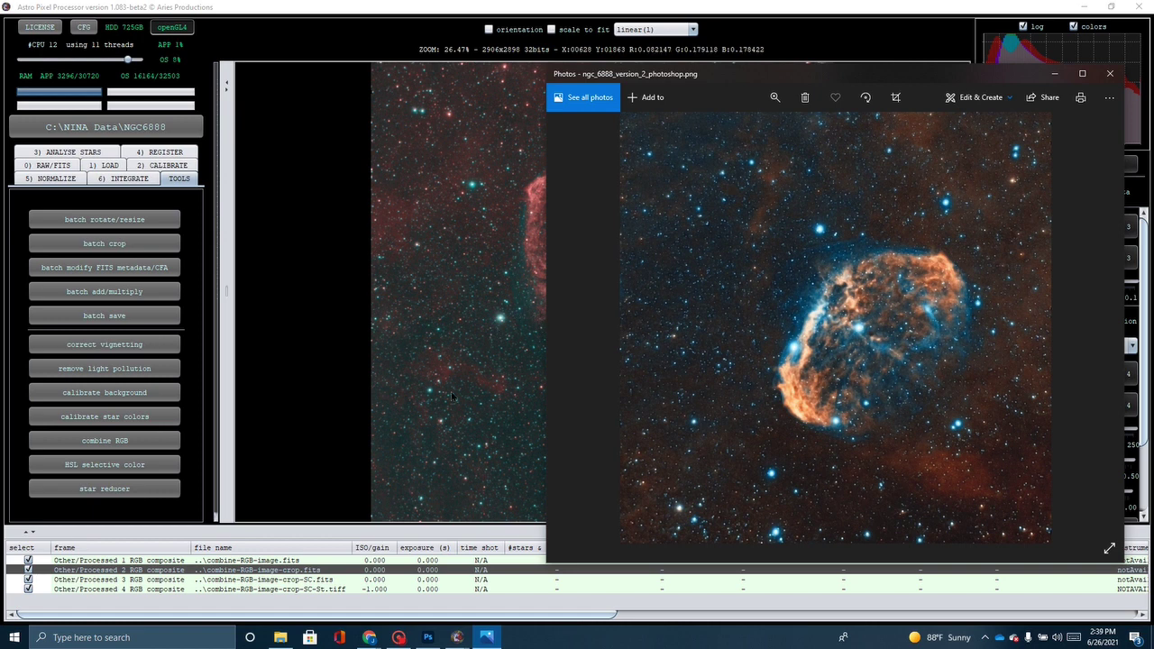
pyautogui.click(428, 637)
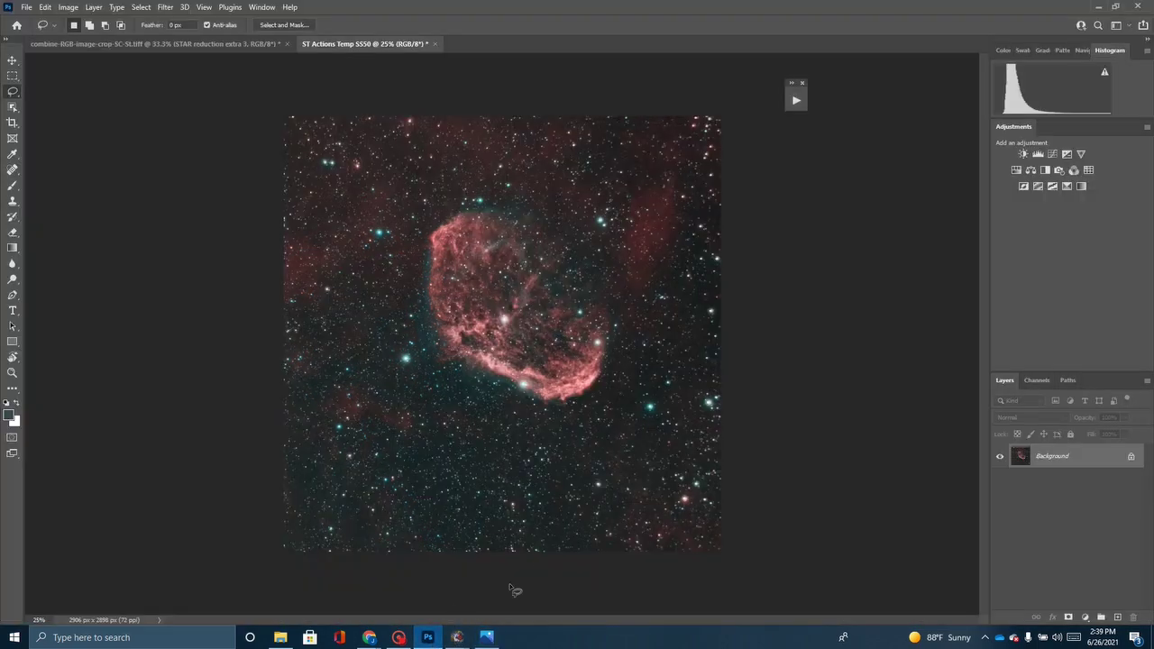